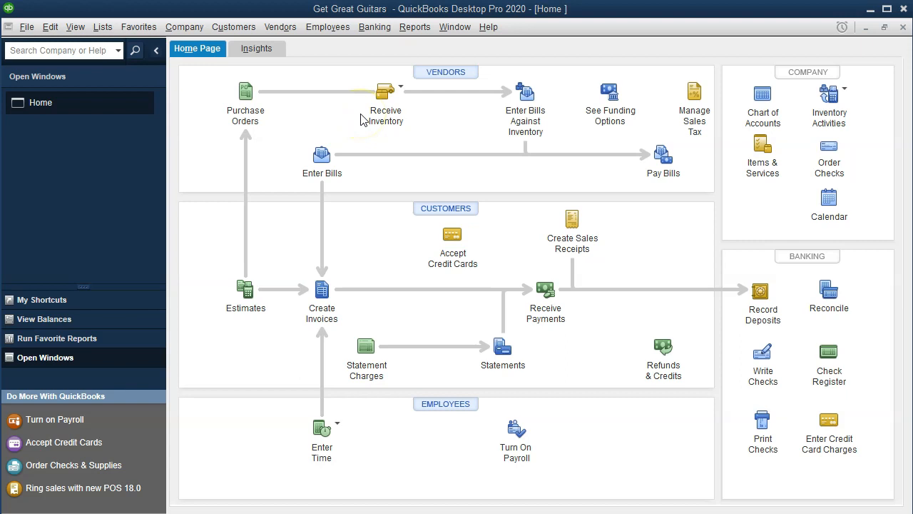
Step: Open the Balance Sheet Standard report
click(414, 36)
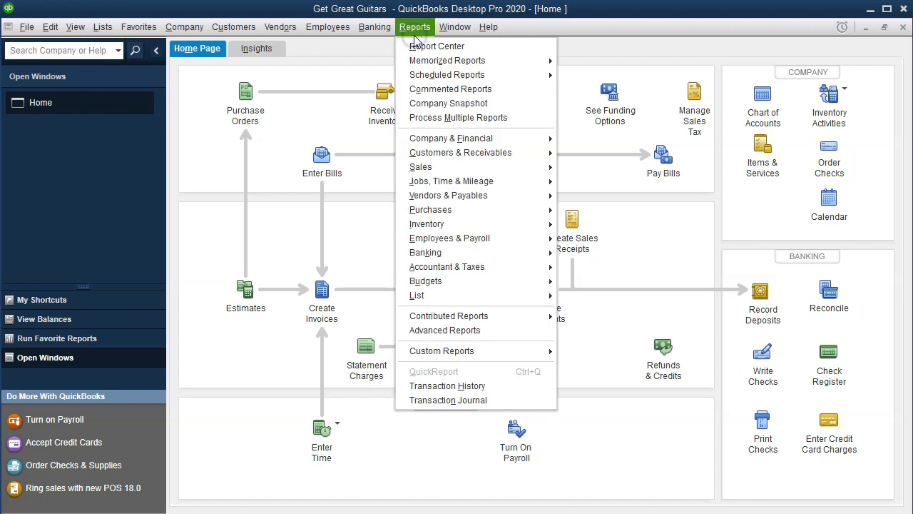
mouse_move(444, 140)
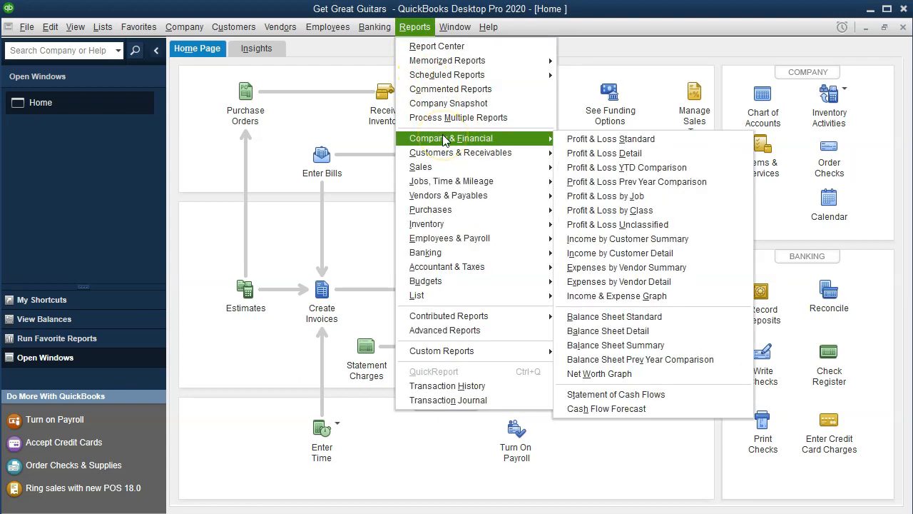
click(612, 316)
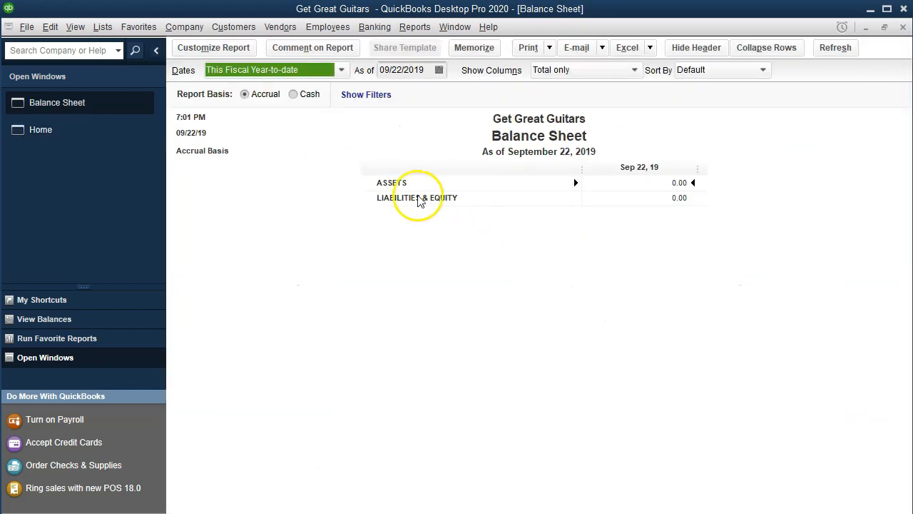
Step: Customize the balance sheet's date range to run from 01/01/2020 to 12/31/2020 and examine the Checking and Inventory Asset lines
click(235, 52)
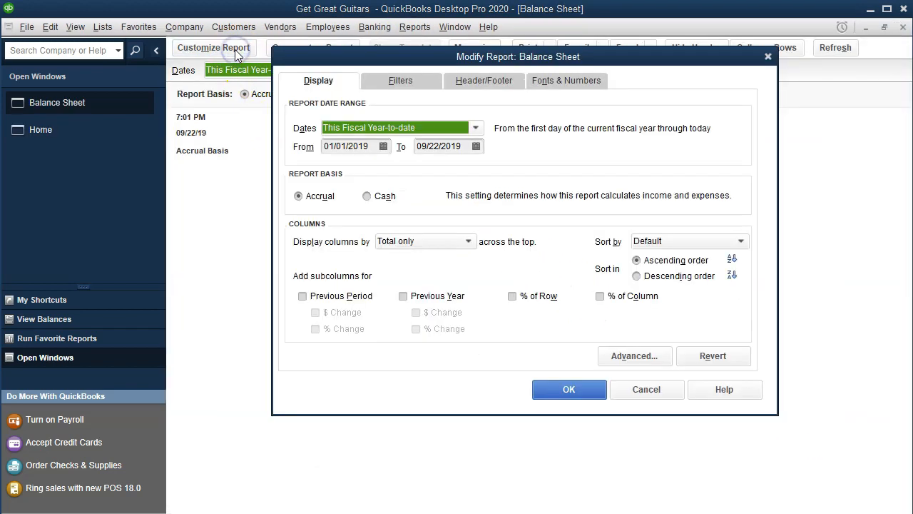
key(Tab)
text(01012020)
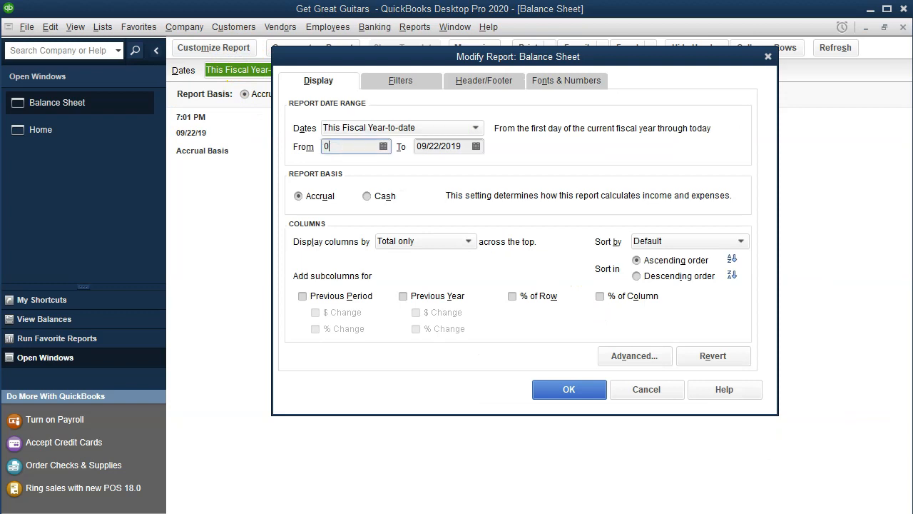
key(Tab)
text(12/31/2020)
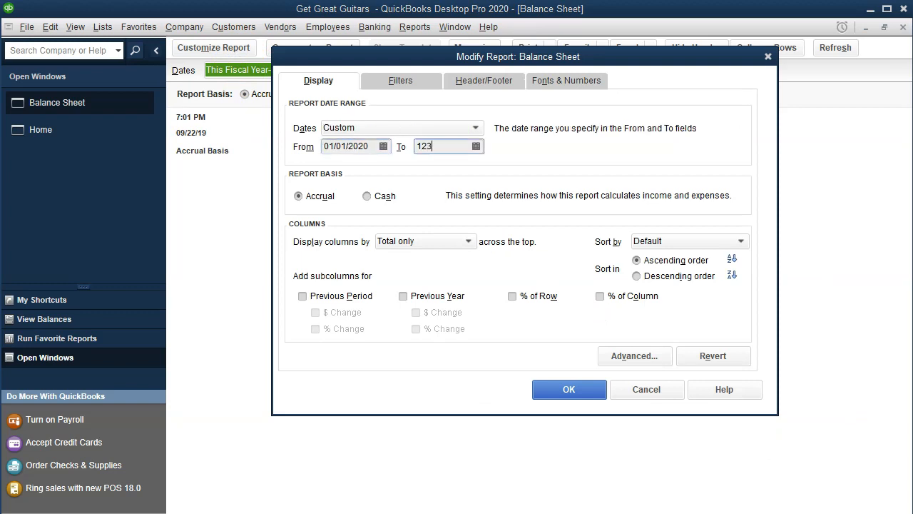
key(Tab)
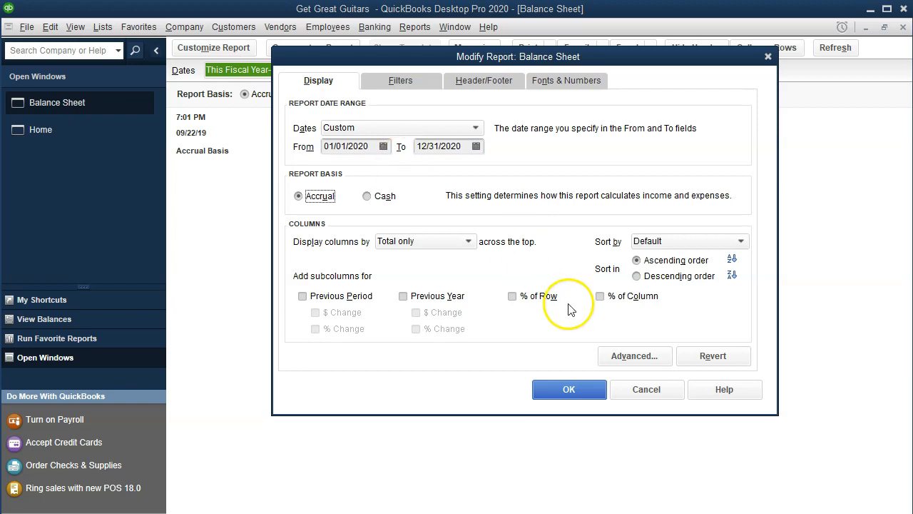
click(577, 390)
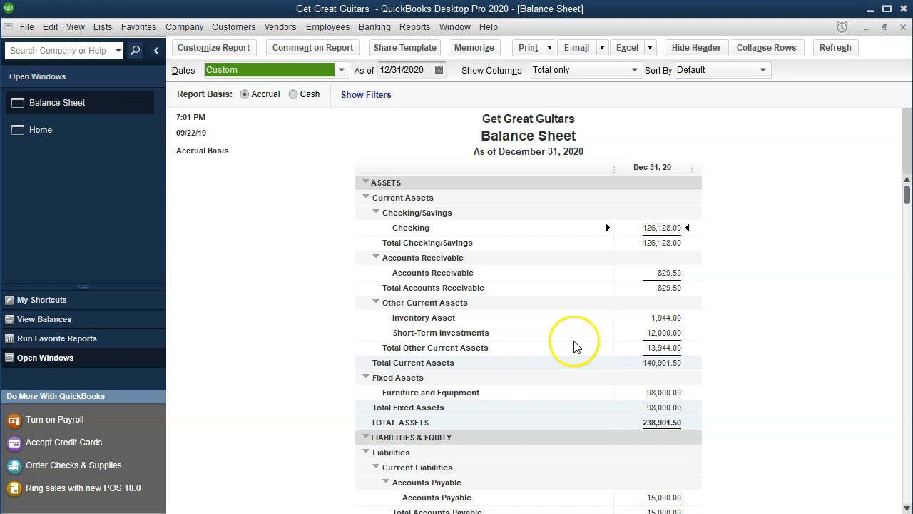
click(672, 232)
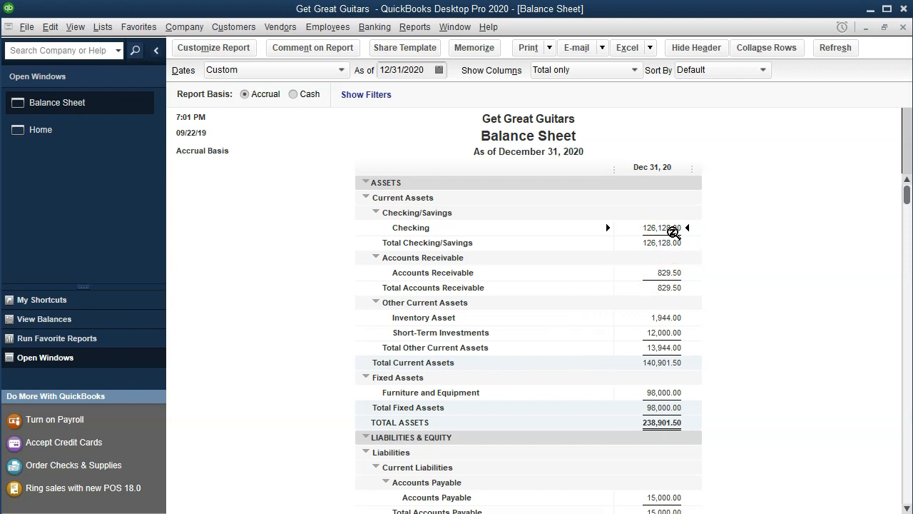
click(657, 317)
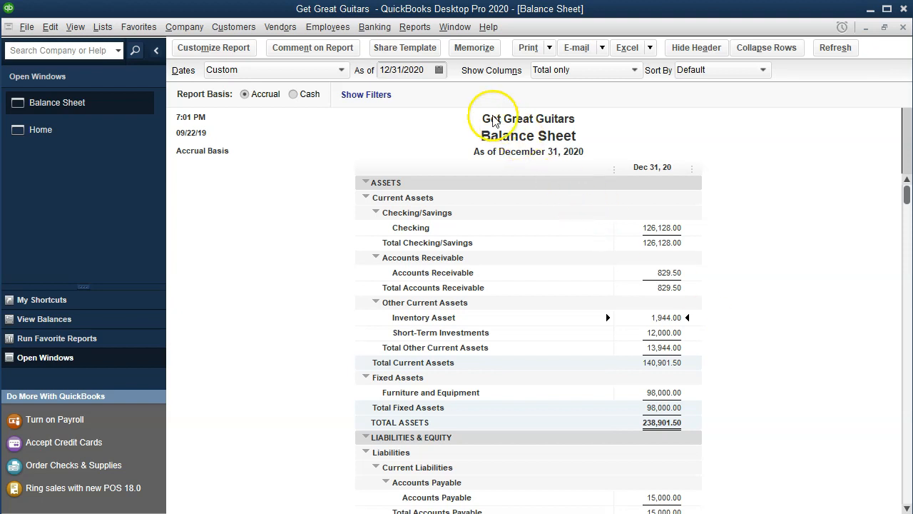
Step: Open the Profit & Loss Standard report and set its period from 01/01/2020 to 12/31/2020
click(415, 29)
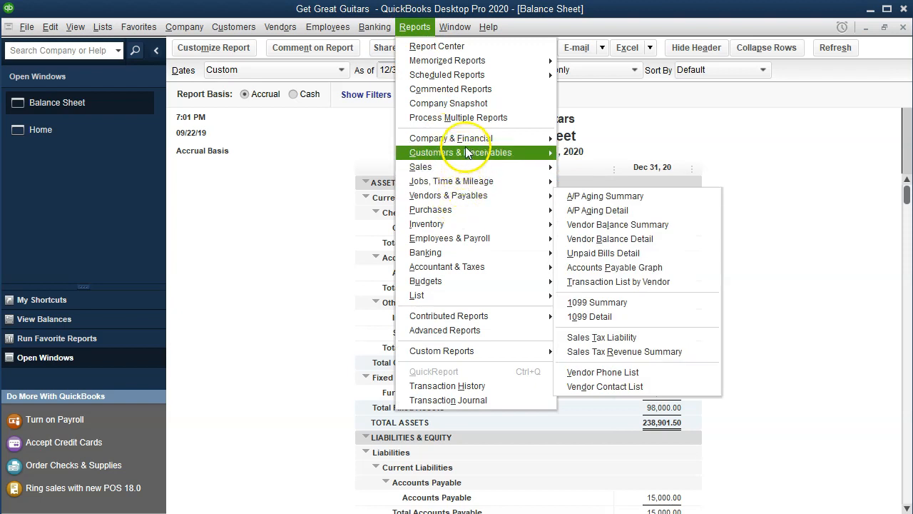
mouse_move(452, 138)
click(565, 141)
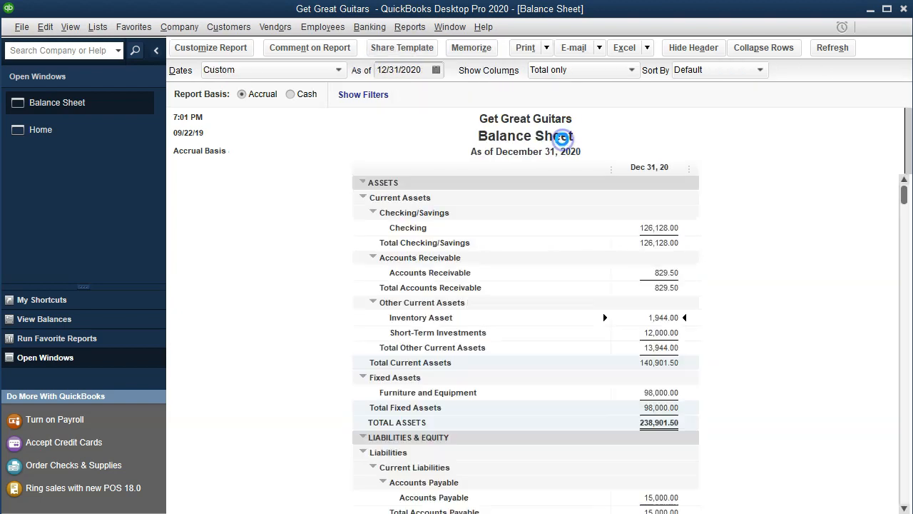
key(Tab)
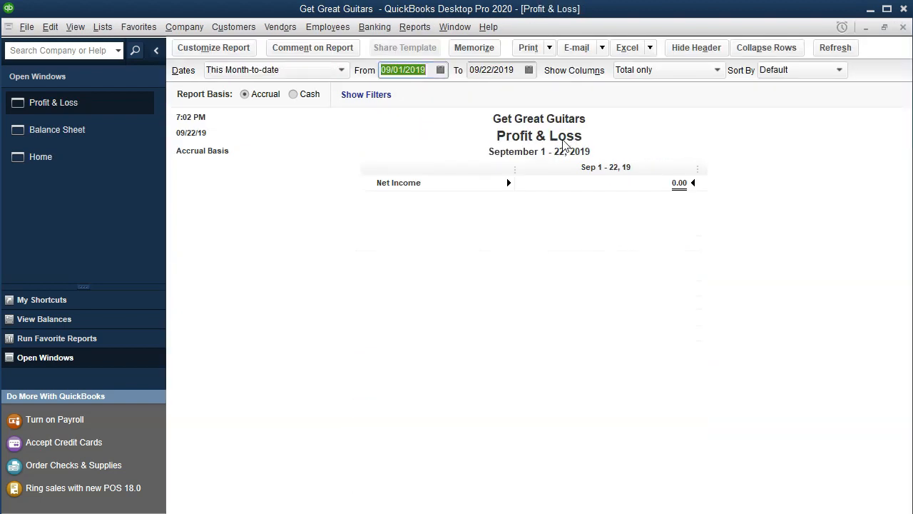
text(01/01/20)
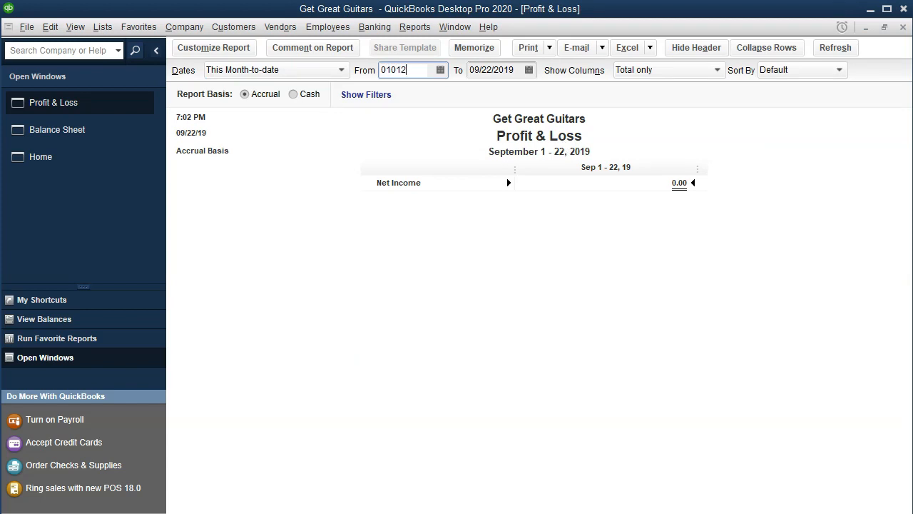
key(Tab)
text(12/31/2020)
key(Tab)
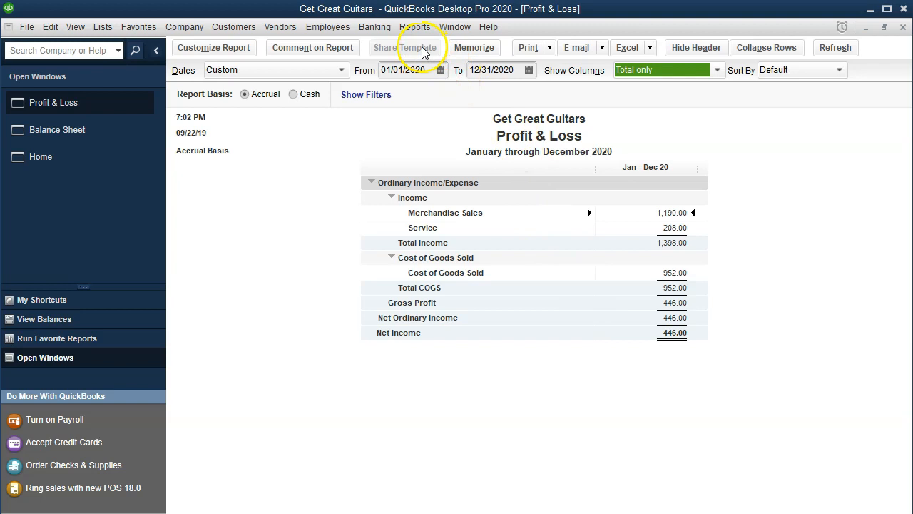
Step: Open the Trial Balance report and set its period from 01/01/2020 to 12/31/2020
click(418, 27)
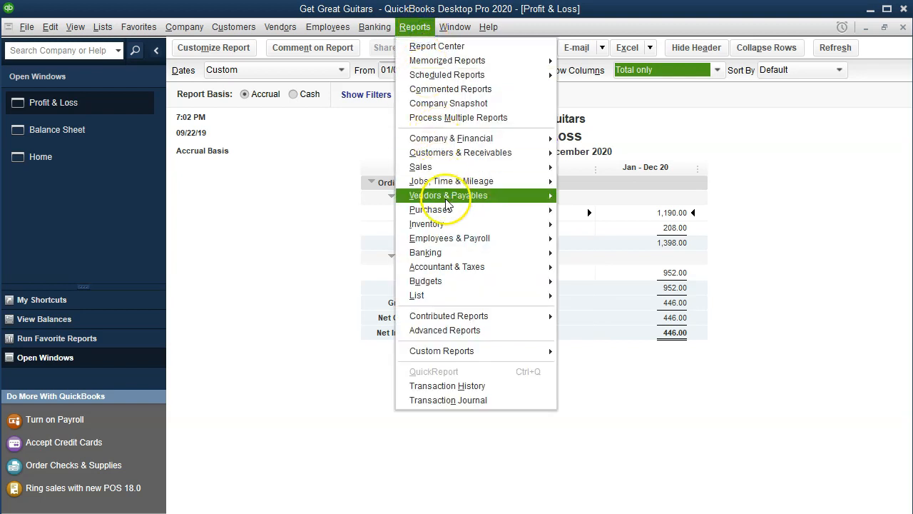
mouse_move(447, 267)
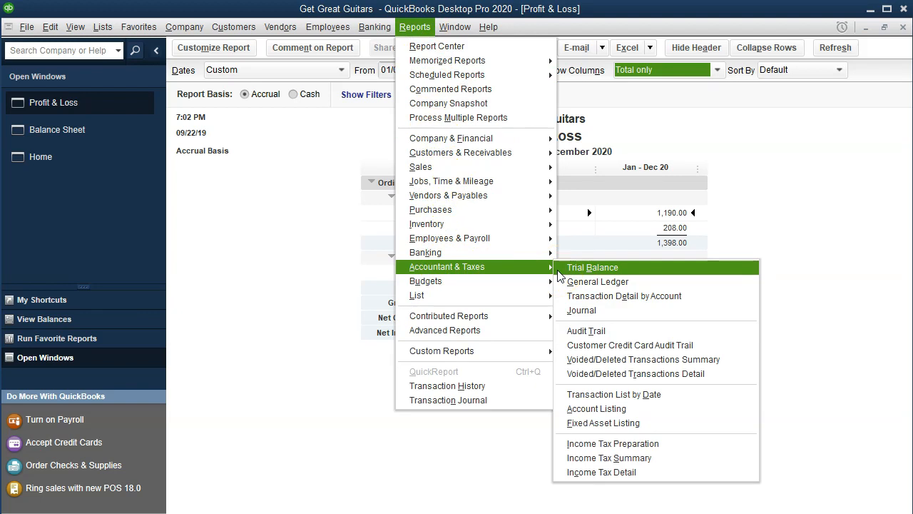
click(589, 269)
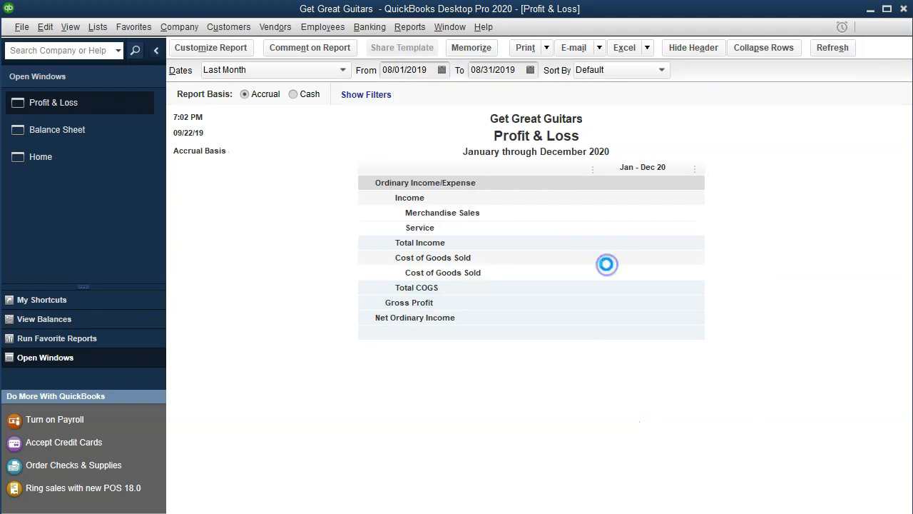
key(Tab)
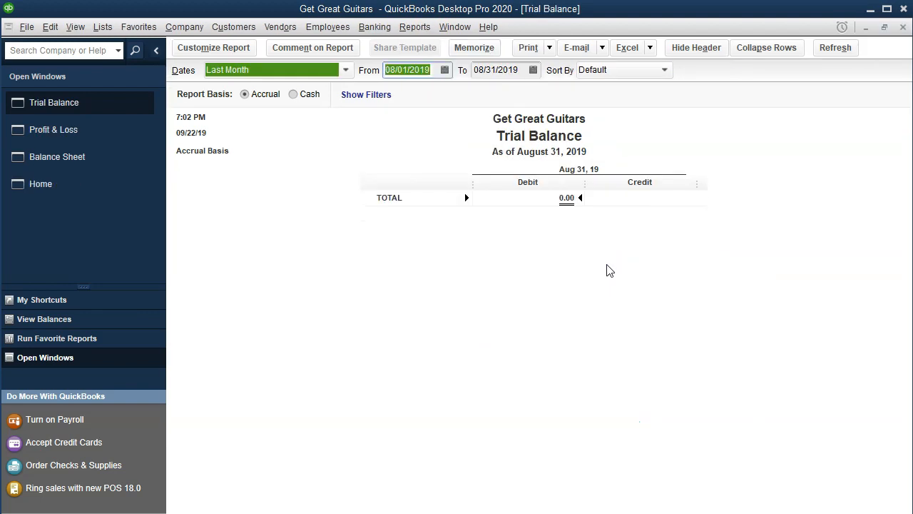
text(010120)
key(Tab)
text(12/31/20)
key(Tab)
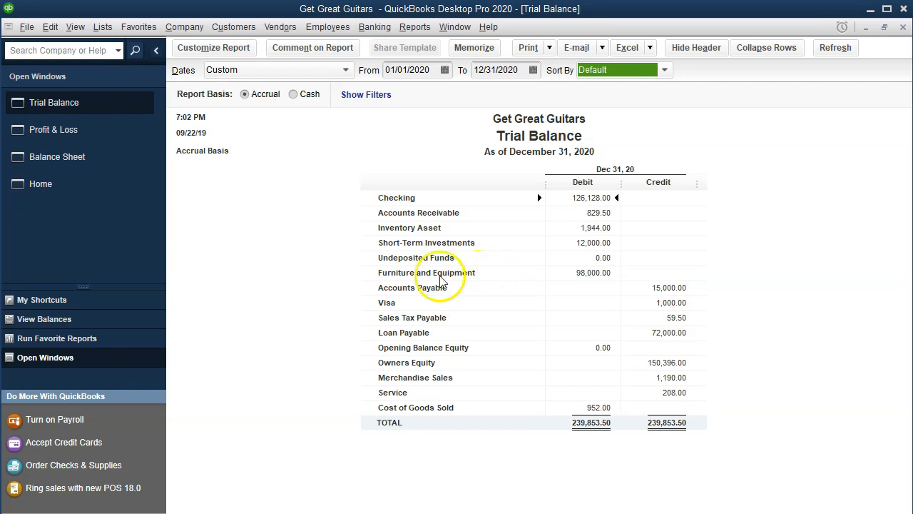
Step: Return to the Home page, check the Receive Inventory options, and open the Write Checks form
click(52, 186)
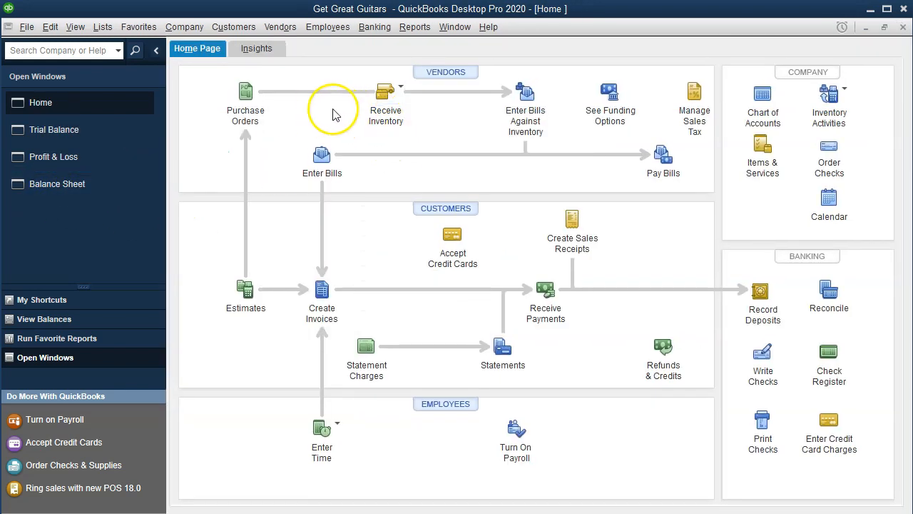
click(398, 90)
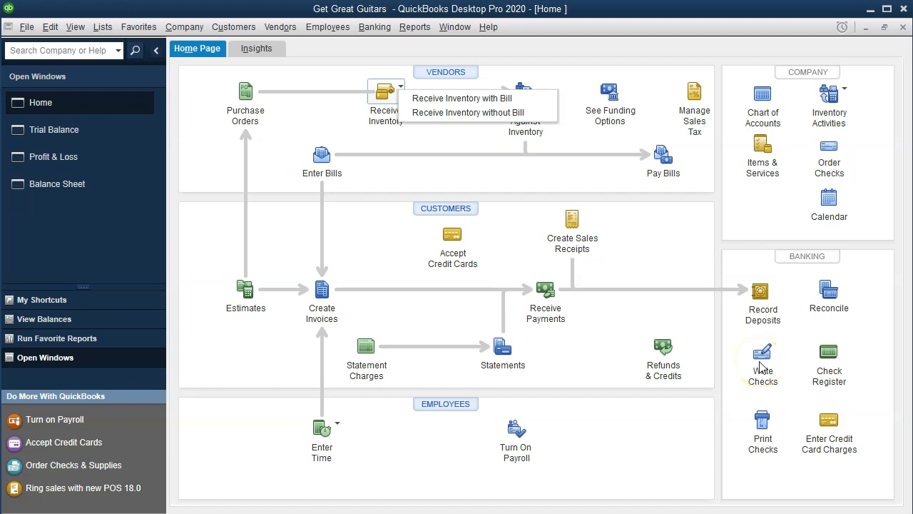
click(380, 29)
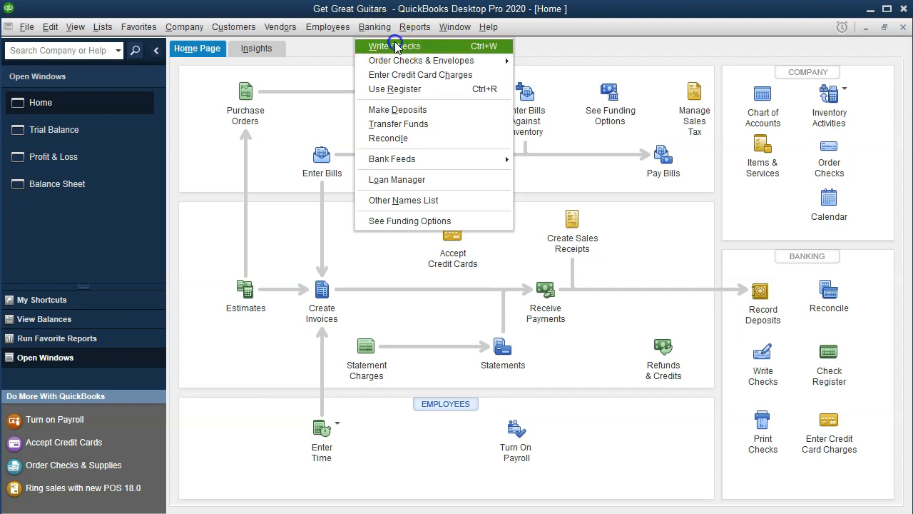
click(395, 44)
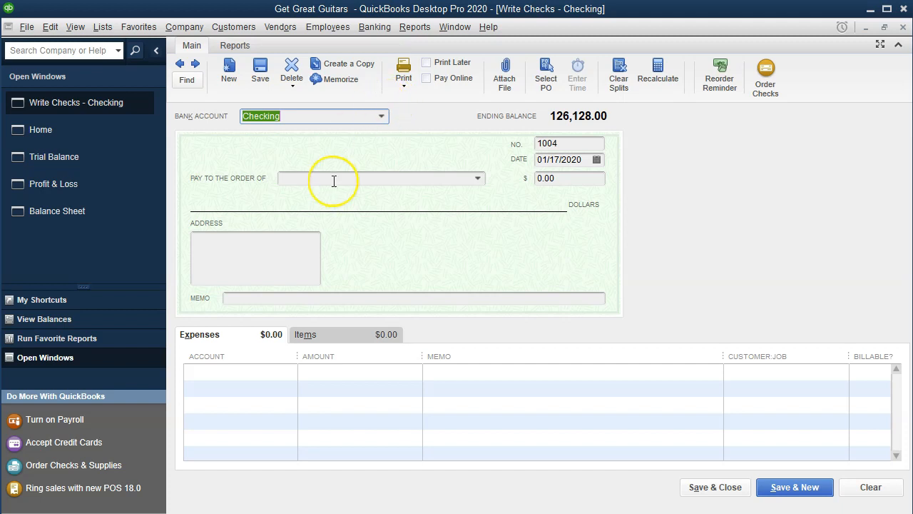
Step: Set the check's date to 01/25/2020
key(Tab)
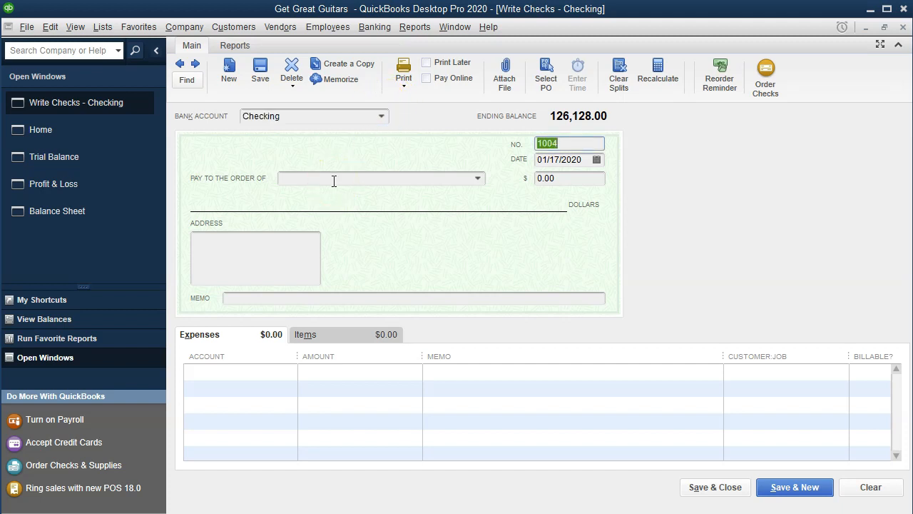
key(Tab)
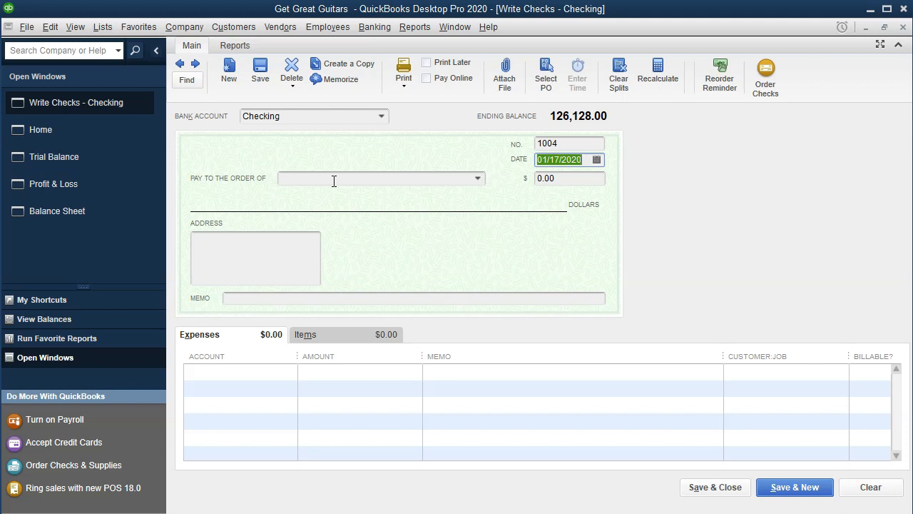
key(plus)
key(plus)
key(plus)
key(plus)
key(plus)
Step: Choose the vendor Epiphone as the check's payee
click(334, 181)
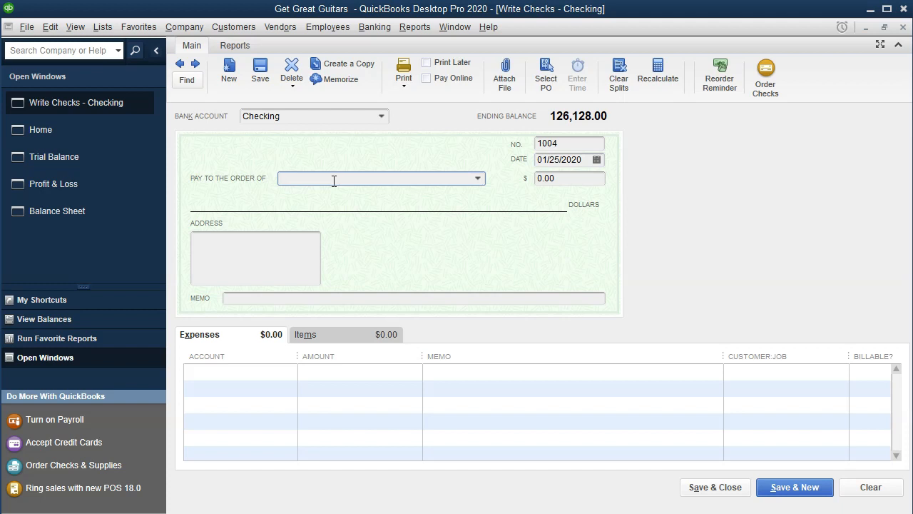
click(477, 178)
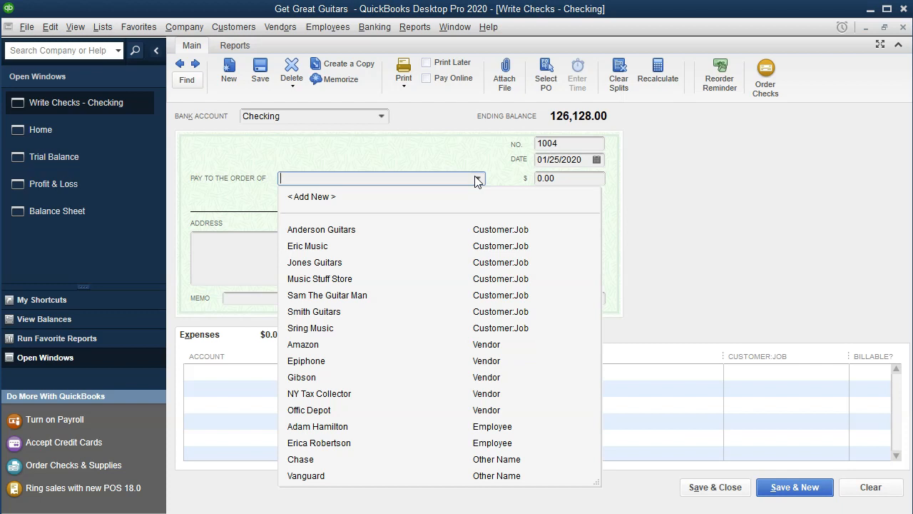
text(Epiphone)
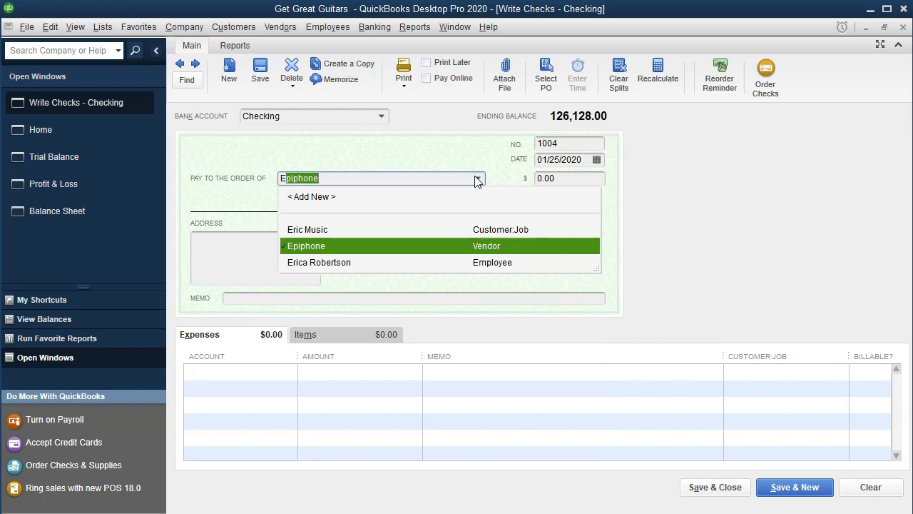
key(Tab)
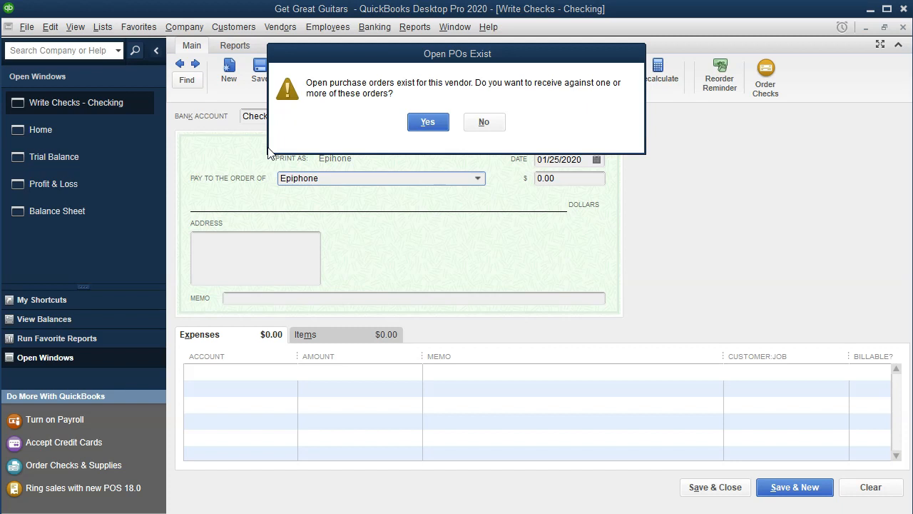
Step: Agree to receive against Epiphone's open purchase orders and apply the one dated 01/12/2020 to the check
click(432, 122)
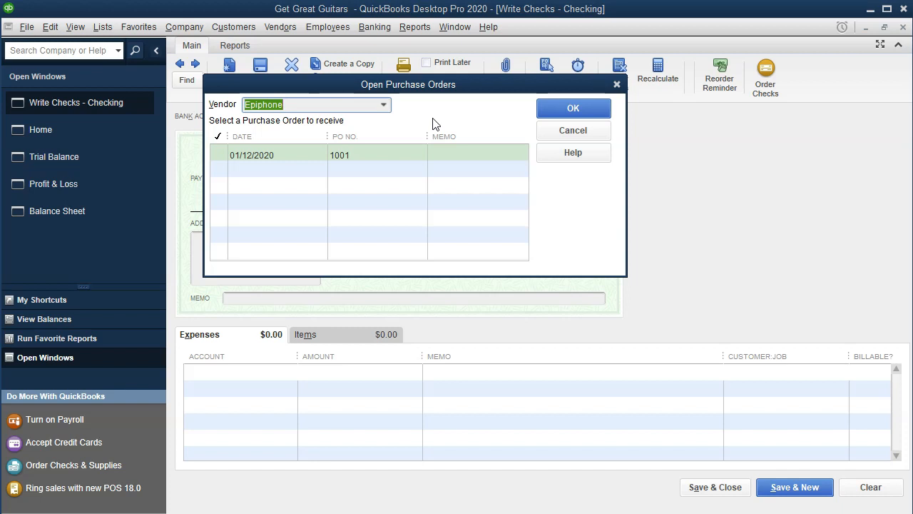
click(217, 158)
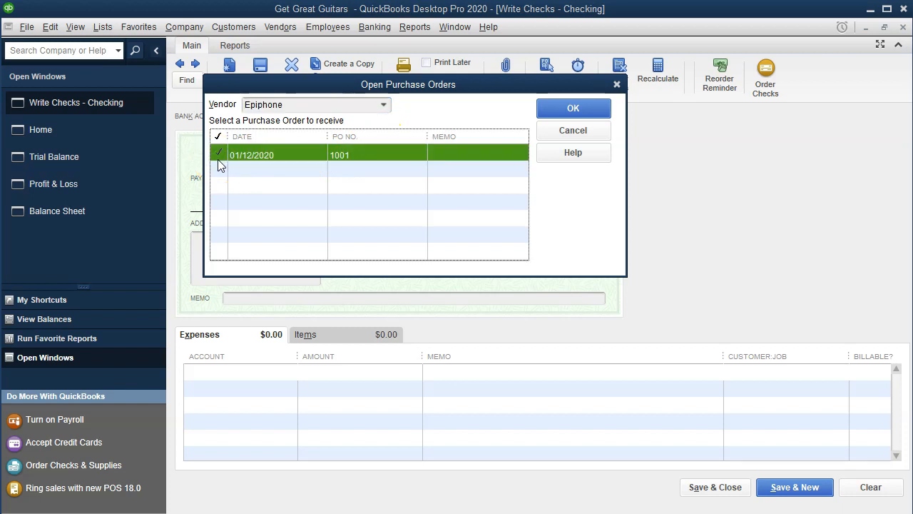
click(543, 110)
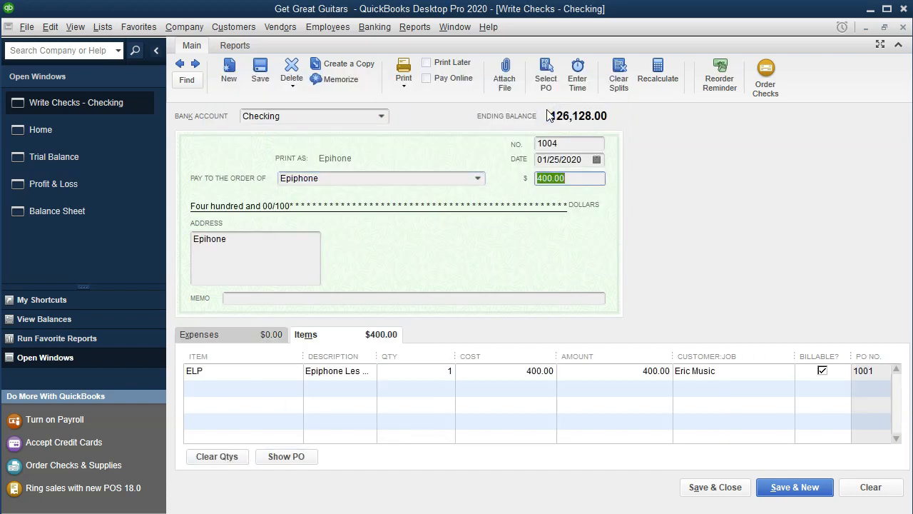
Step: Examine the check's Expenses and Items details, ending on the Items details
click(307, 335)
click(246, 339)
click(302, 339)
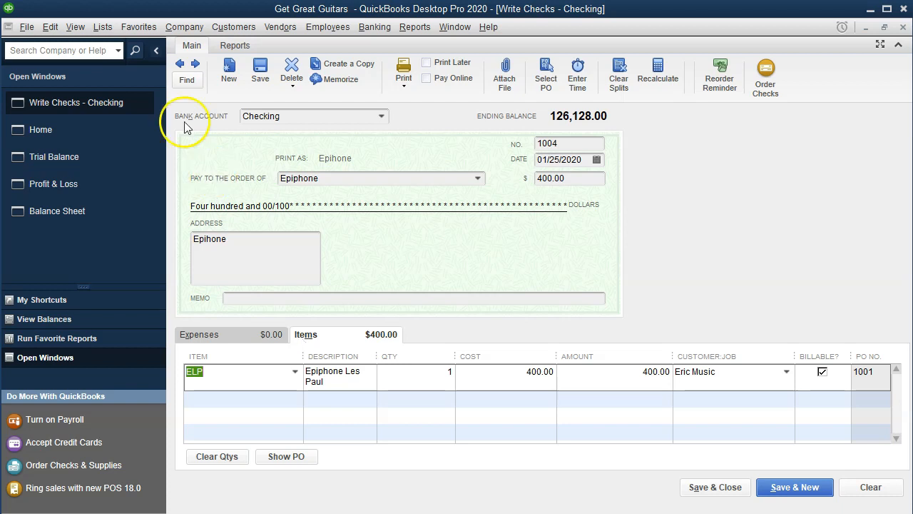
Step: Review the Item List, including the Epiphone Les Paul inventory item, and return to the check
click(102, 27)
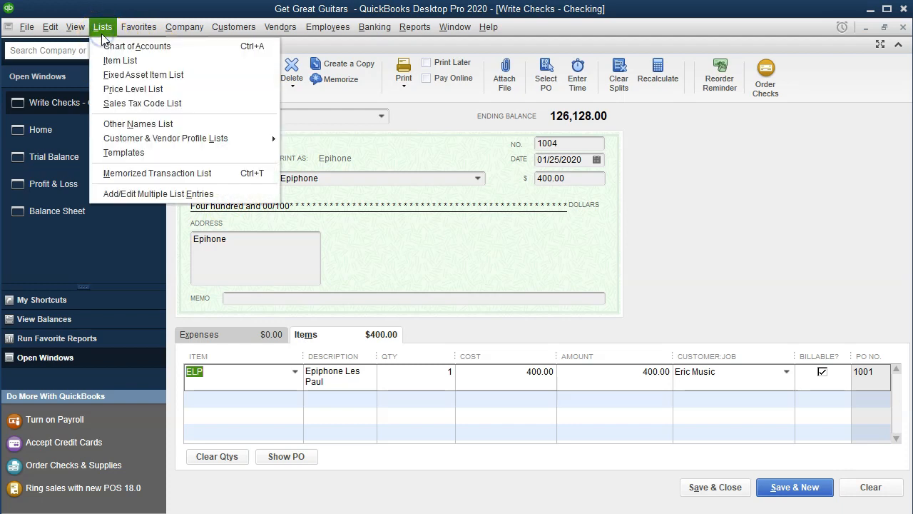
click(128, 62)
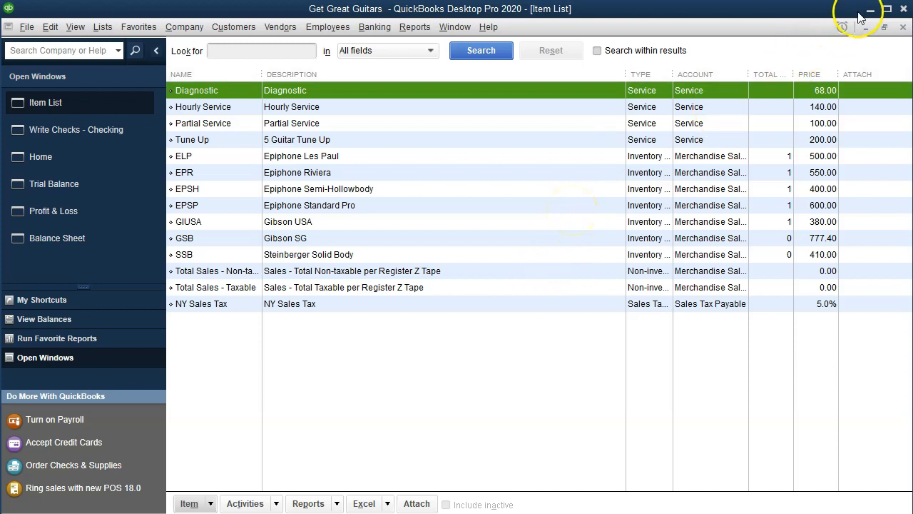
click(903, 28)
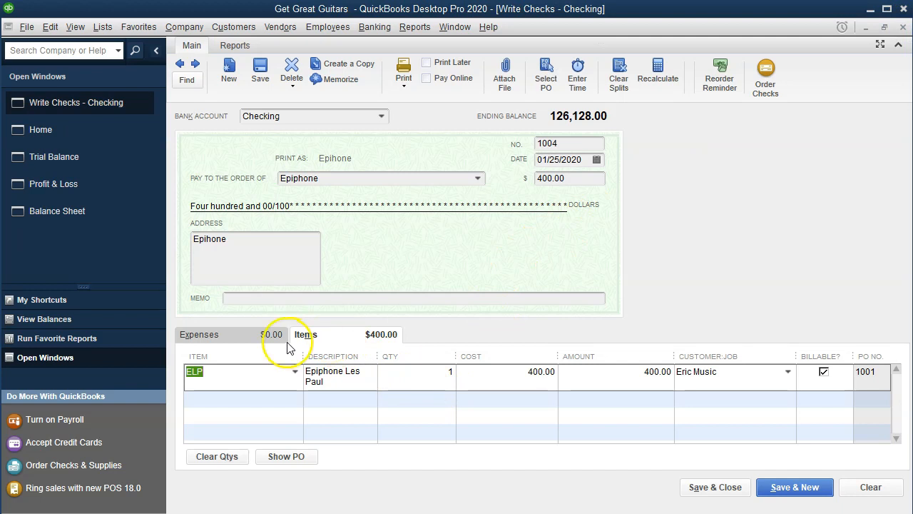
Step: Browse the accounts available for the check's Expenses details without choosing one
click(206, 335)
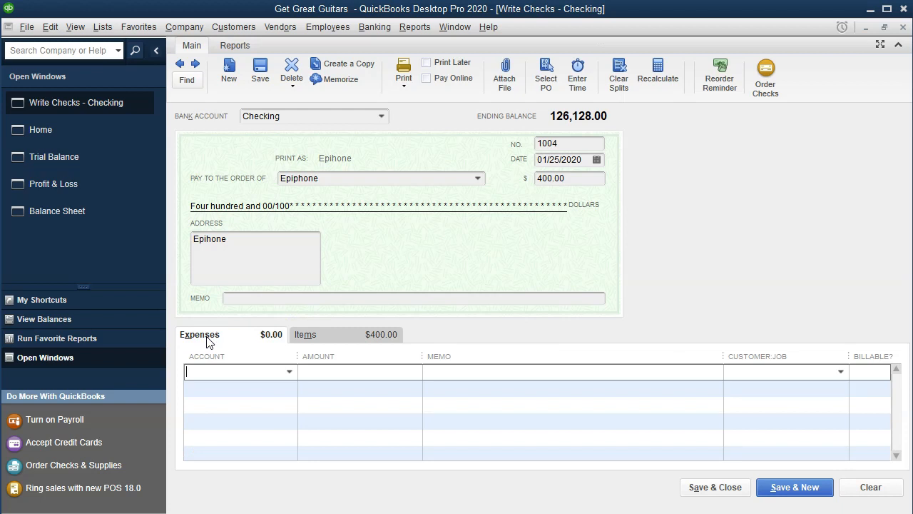
click(289, 370)
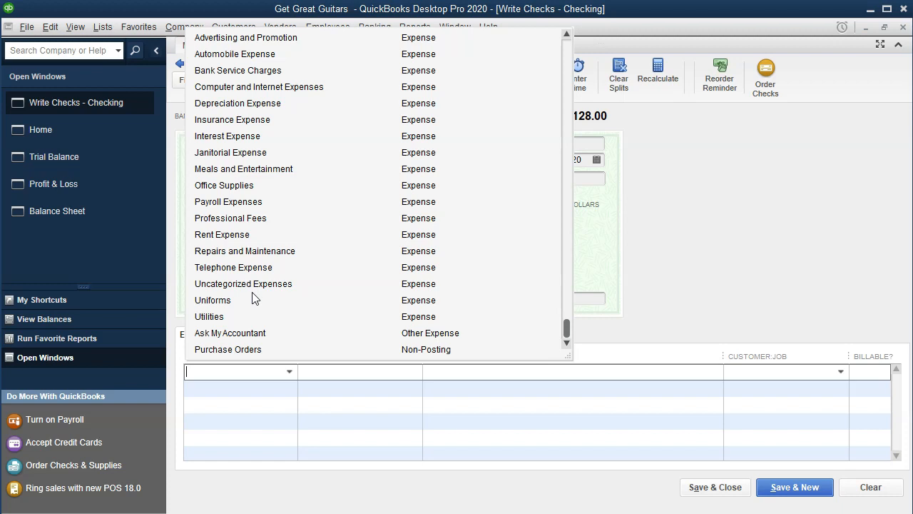
scroll(253, 298, up, 8)
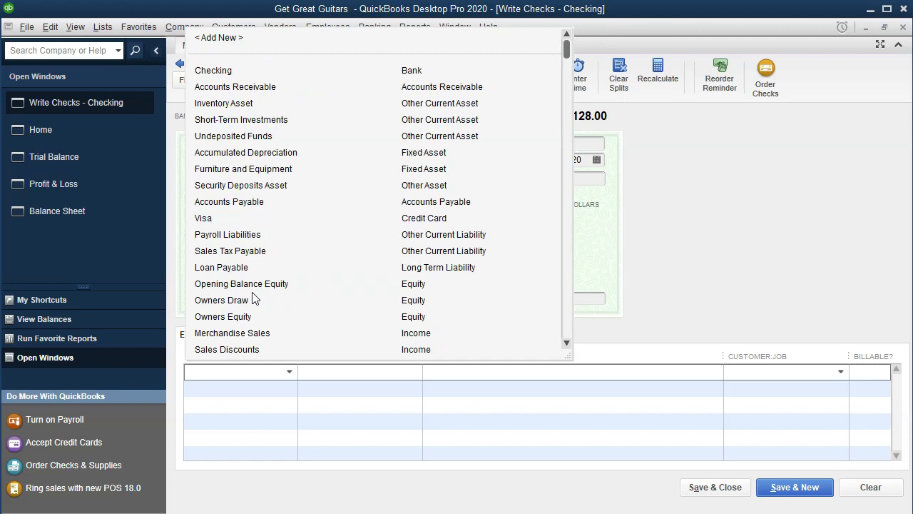
click(249, 378)
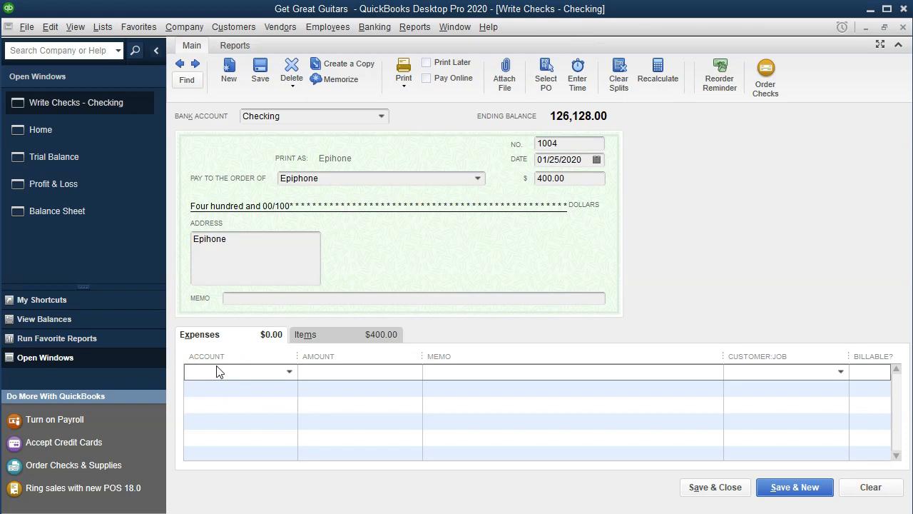
Step: Return to the check's Items details, then save and close the Epiphone check
click(349, 336)
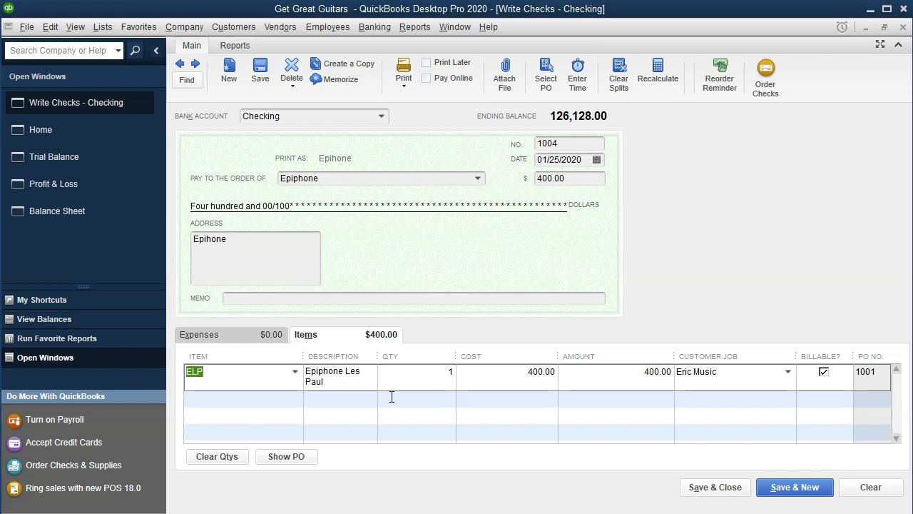
click(733, 492)
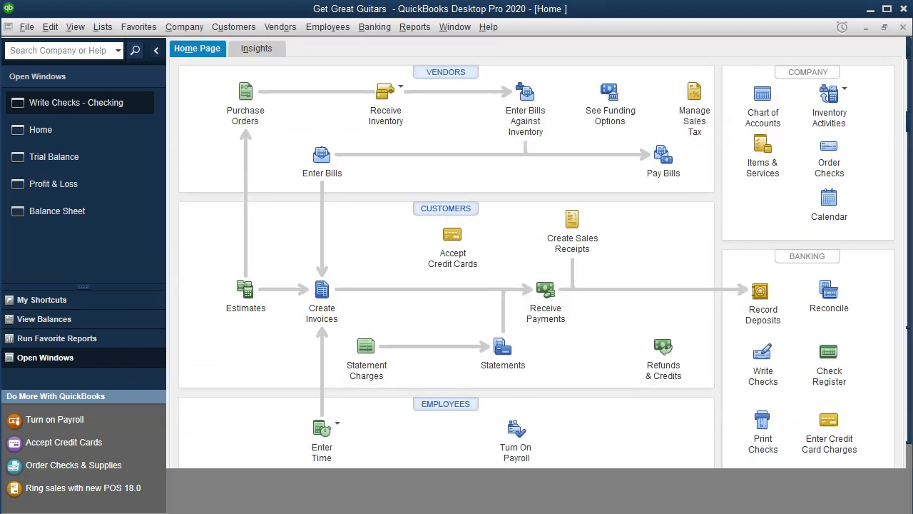
Step: Trace the Balance Sheet's Inventory Asset amount to the 01/25/2020 check, then close the check and the transaction detail
click(70, 184)
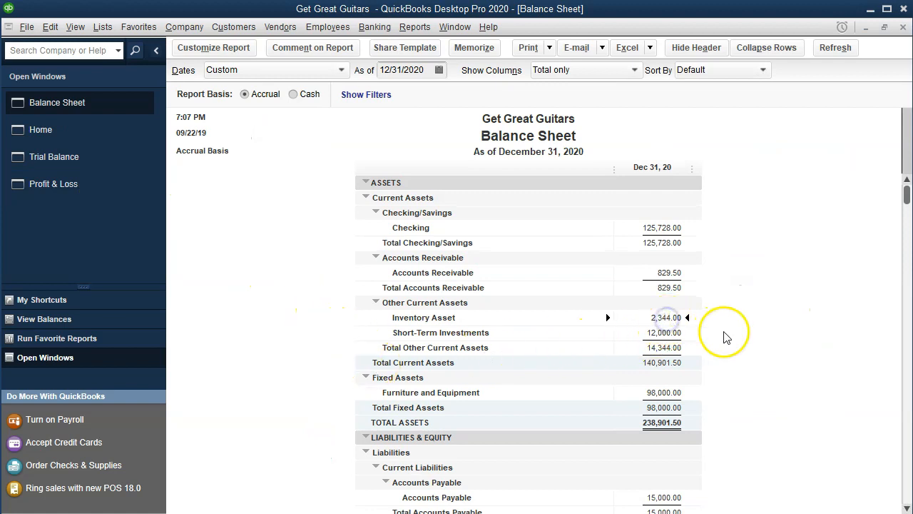
double_click(663, 317)
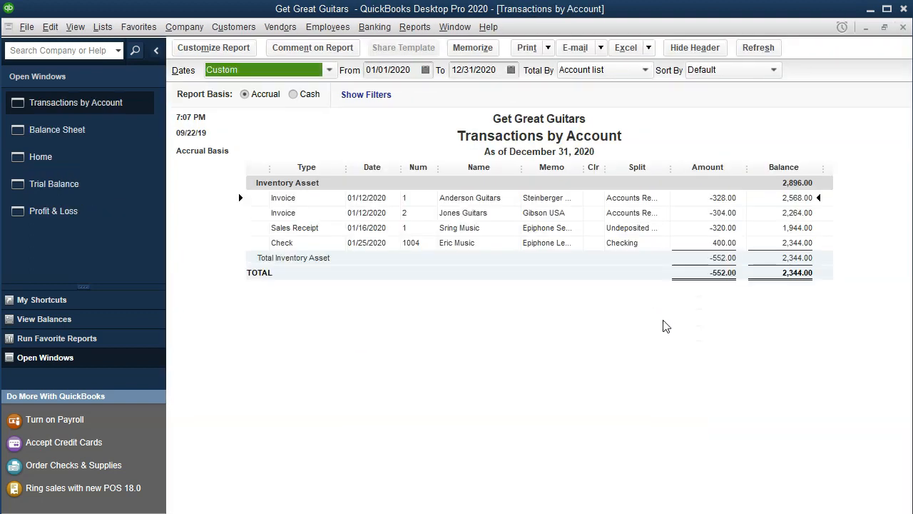
click(726, 243)
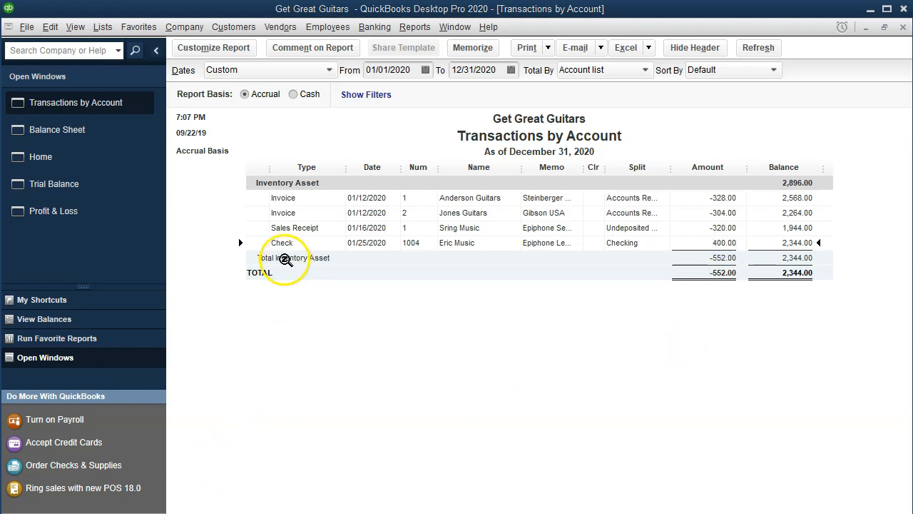
double_click(713, 243)
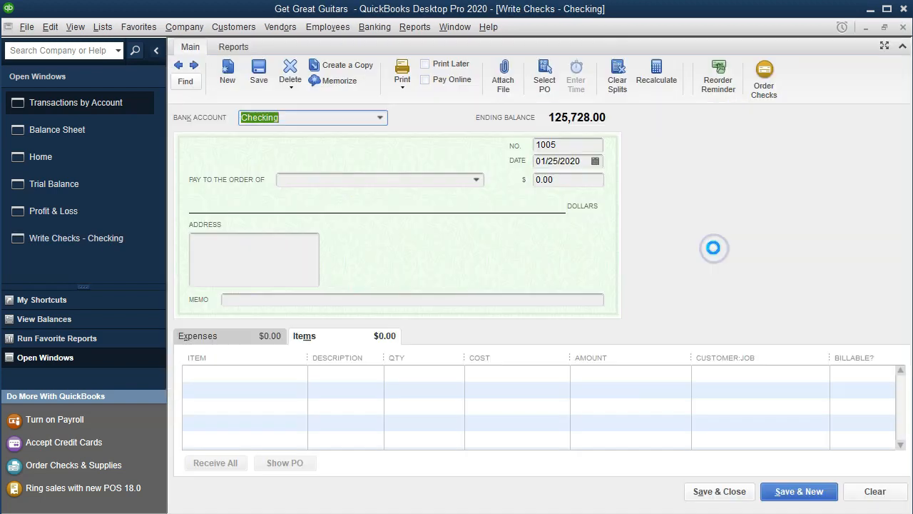
click(903, 28)
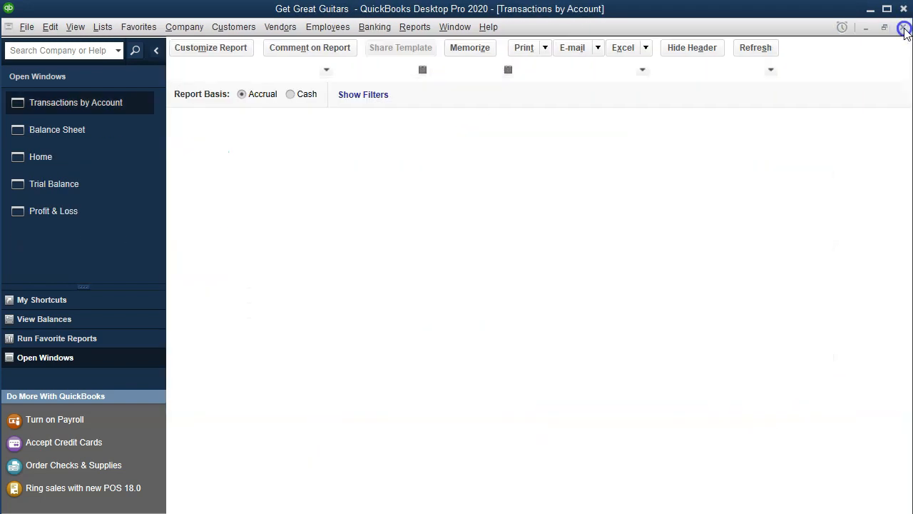
click(903, 28)
Step: Examine the transactions behind the Balance Sheet's Checking balance, locate the Epiphone check, and close the detail
double_click(662, 228)
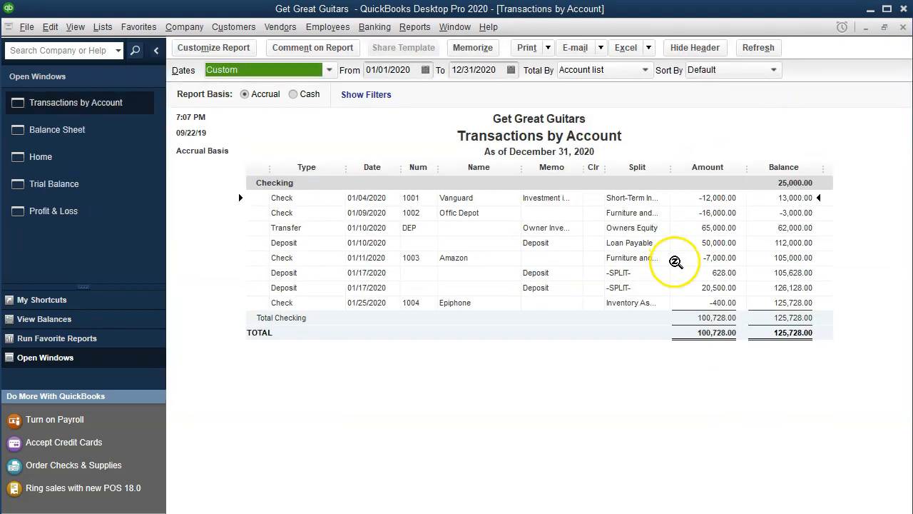
click(719, 302)
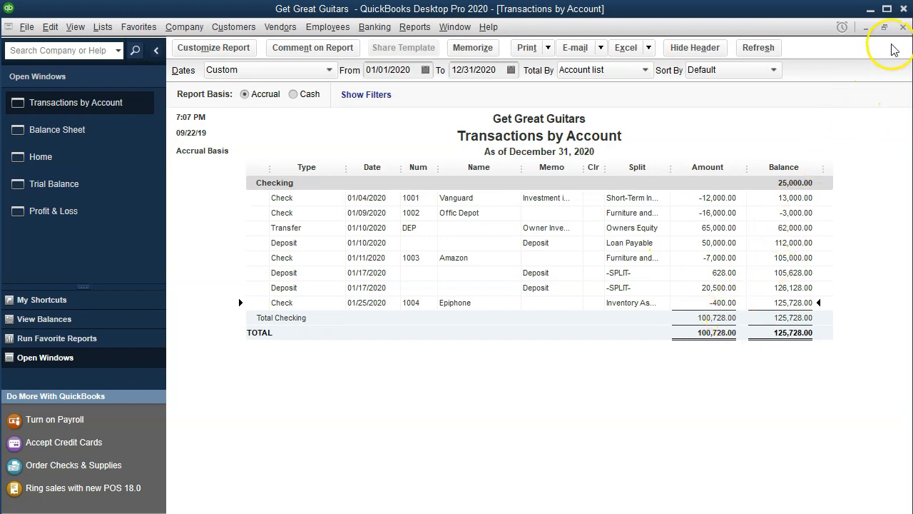
click(903, 27)
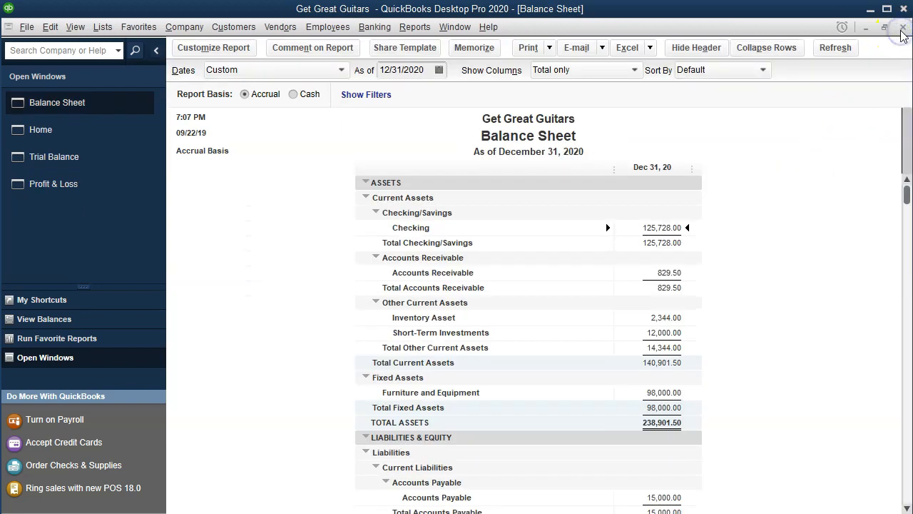
Step: Create an Inventory Valuation Summary report as of 12/31/2020
click(415, 27)
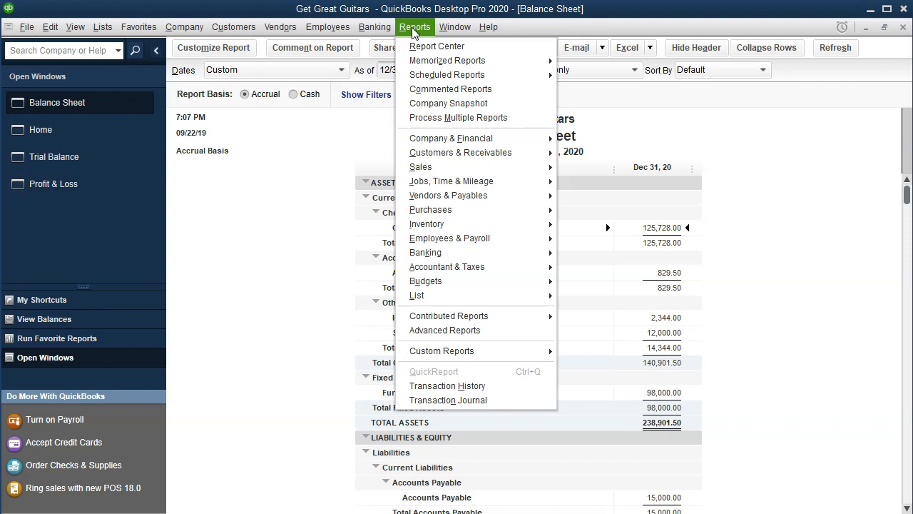
mouse_move(437, 141)
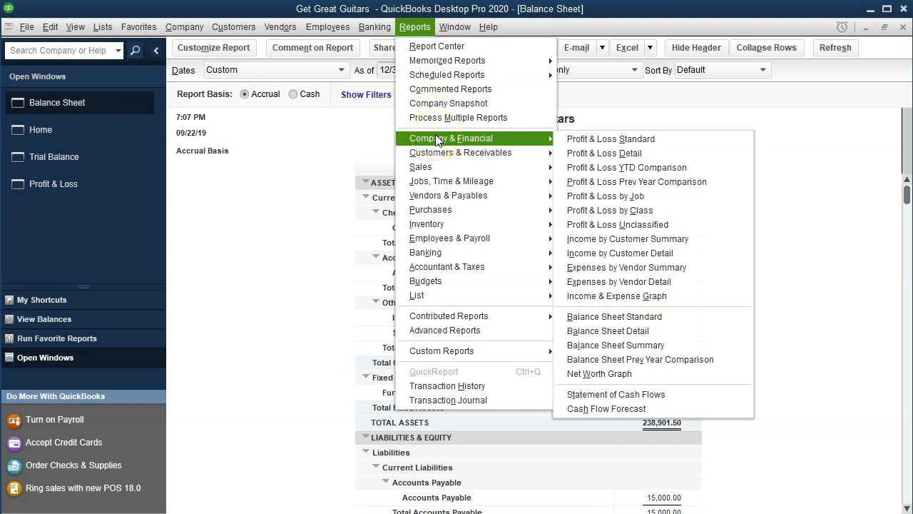
mouse_move(467, 224)
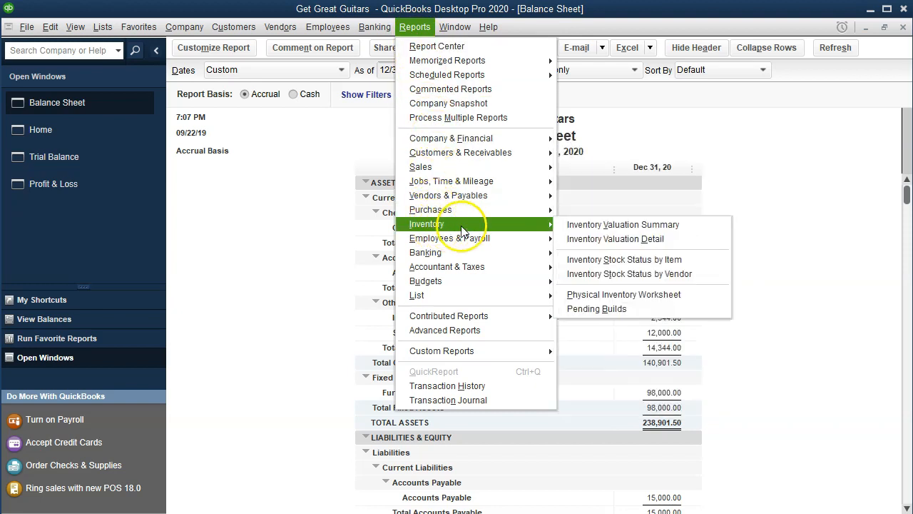
click(569, 229)
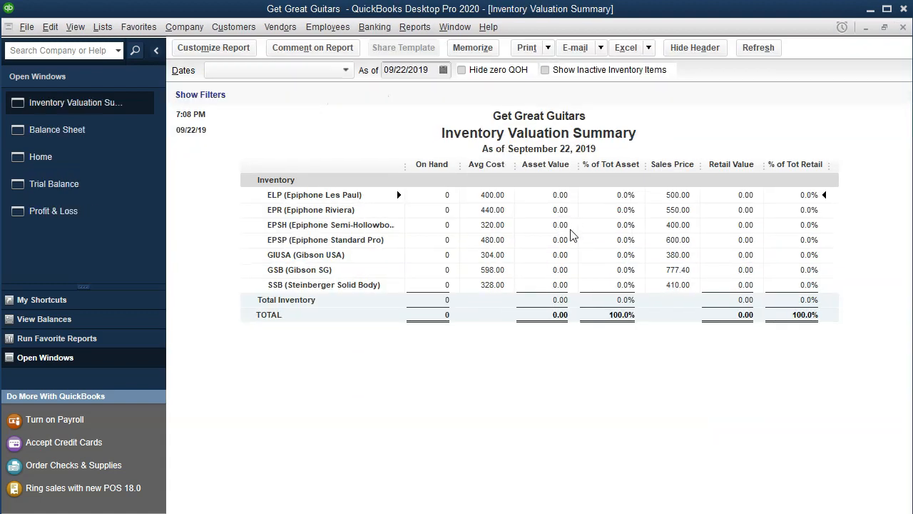
key(Tab)
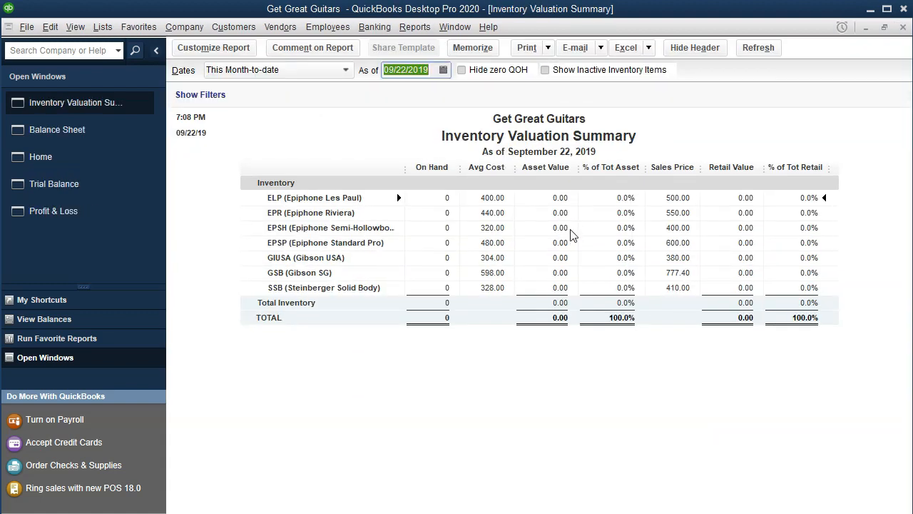
text(123120)
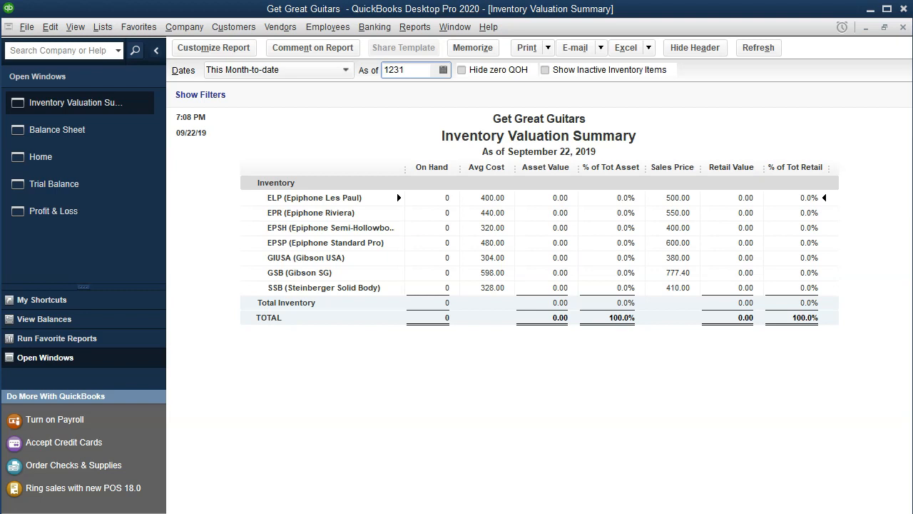
key(Tab)
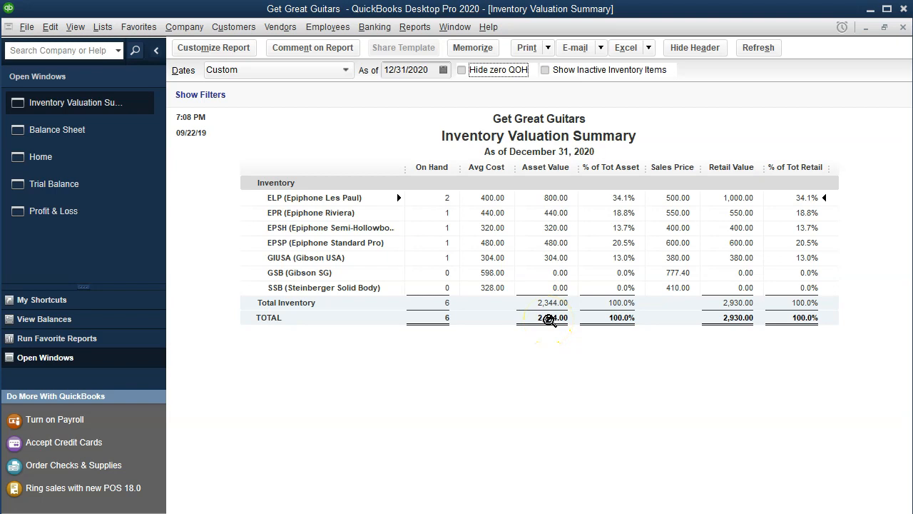
Step: Check Inventory Asset on the Balance Sheet, then review the Profit & Loss and Trial Balance reports
click(92, 137)
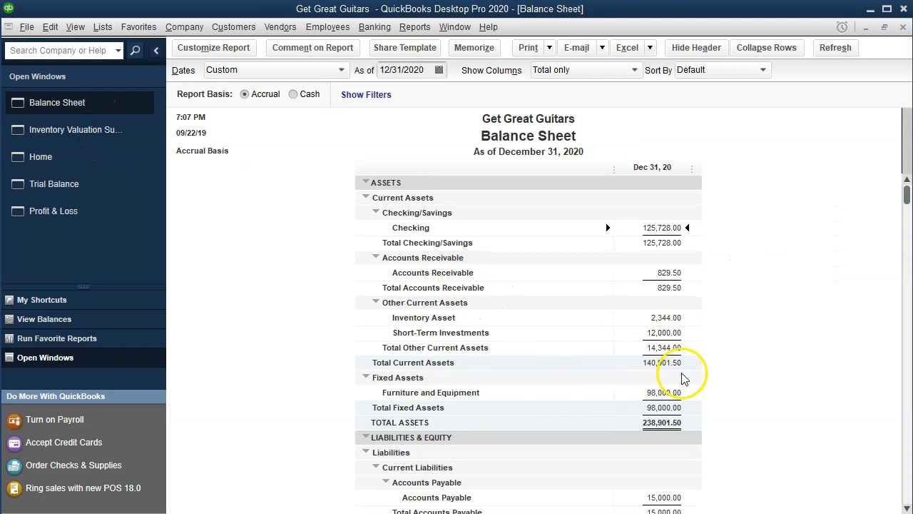
click(671, 318)
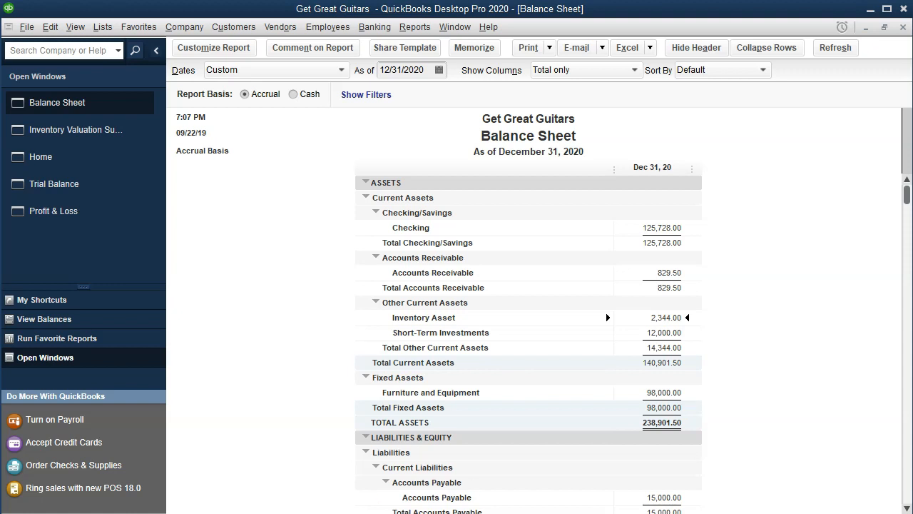
click(65, 211)
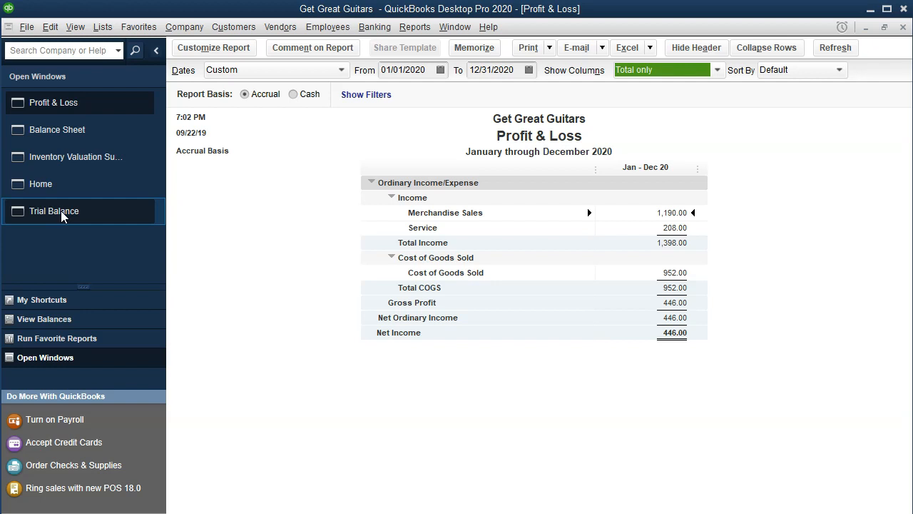
click(61, 217)
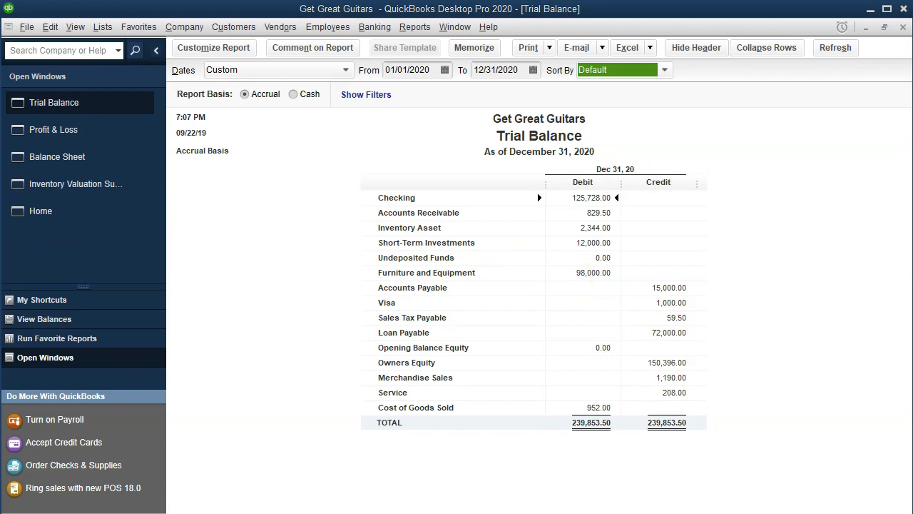
Step: From the Home page, look up the most recent saved purchase order, dated 01/12/2020 for Gibson, and close it
click(40, 214)
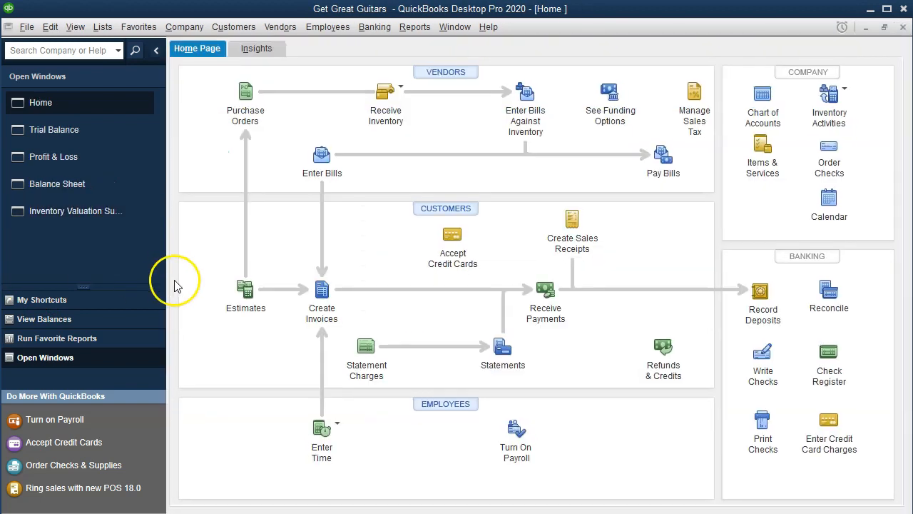
click(242, 93)
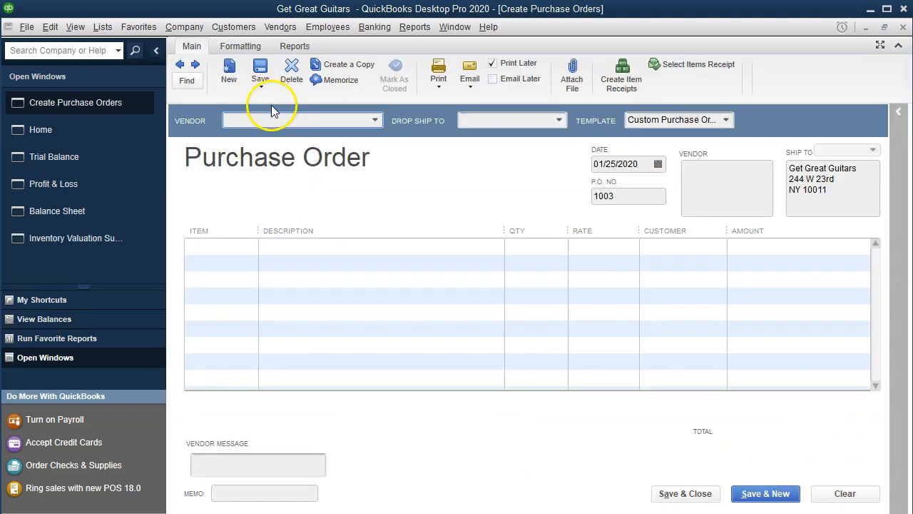
click(179, 64)
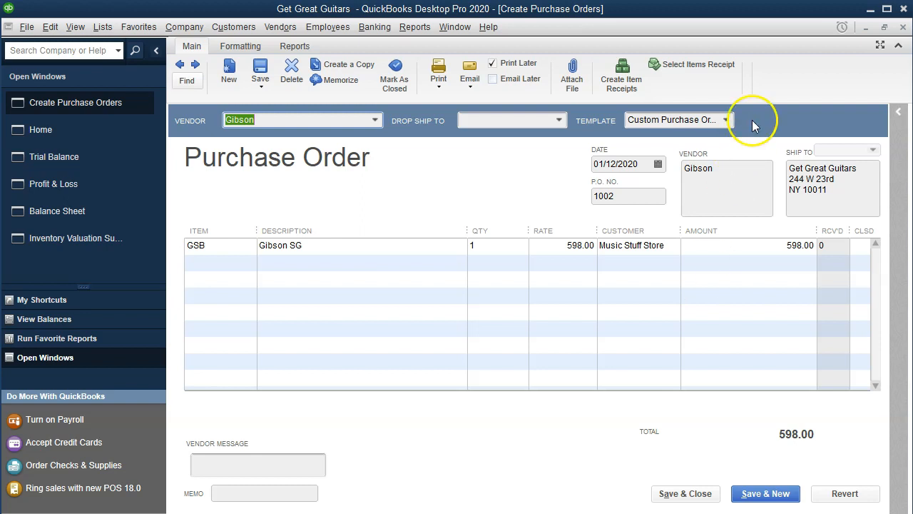
click(903, 27)
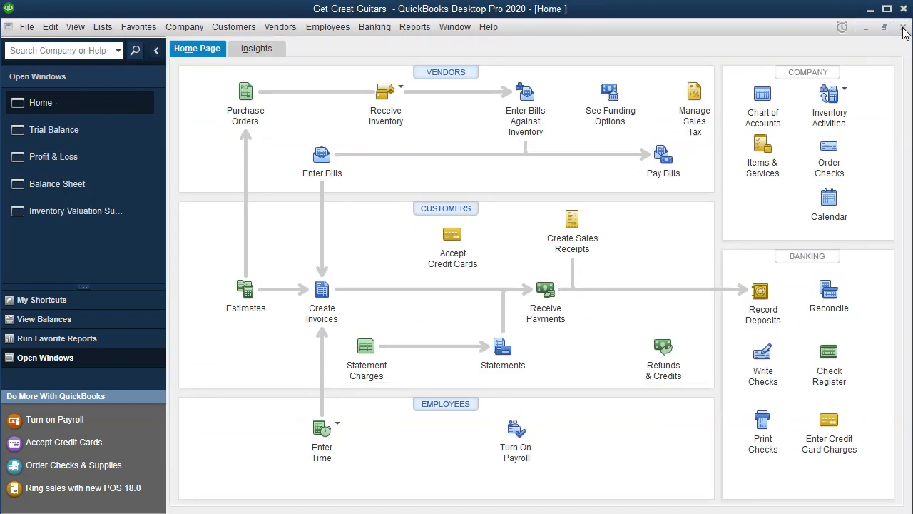
Step: Start a new check from the Checking account, dated 01/25/2020 and payable to the vendor Gibson
click(771, 367)
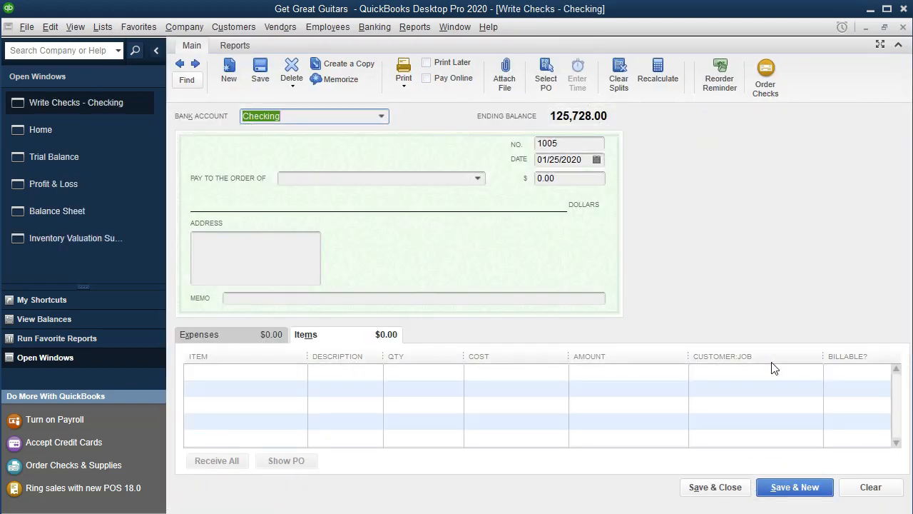
key(Tab)
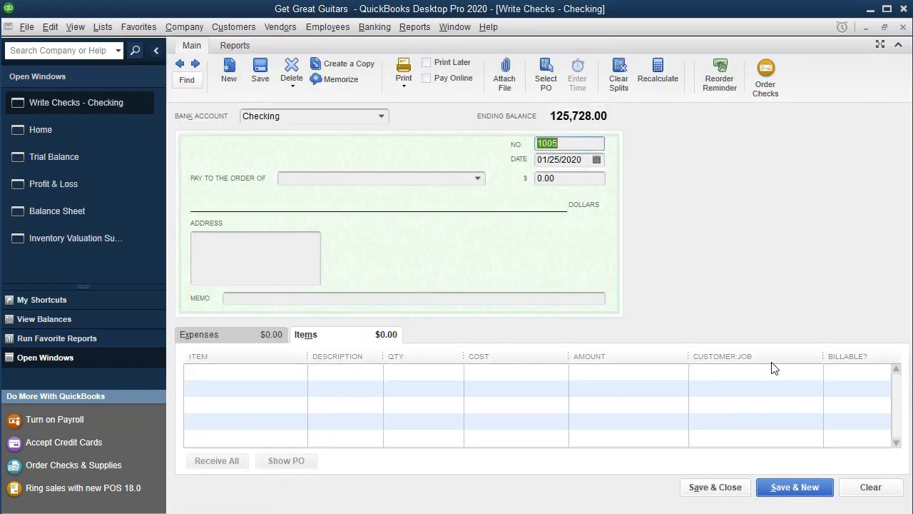
key(Tab)
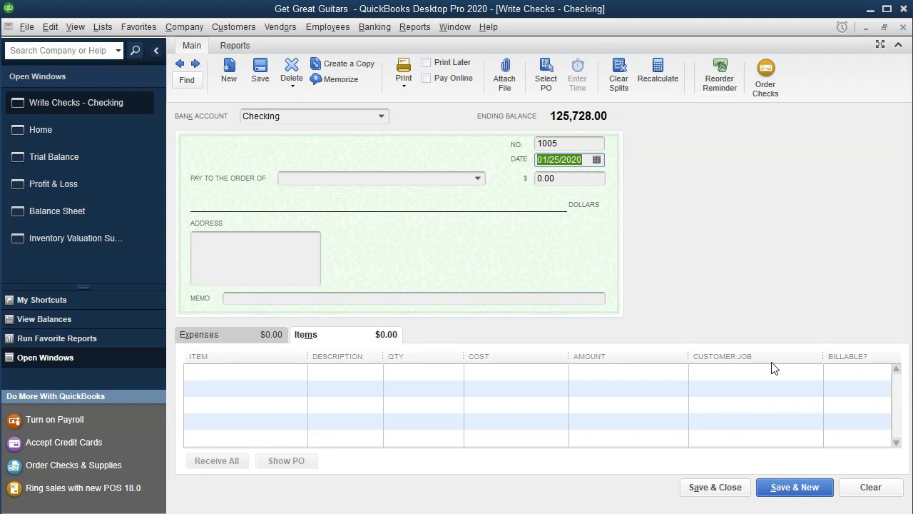
key(Tab)
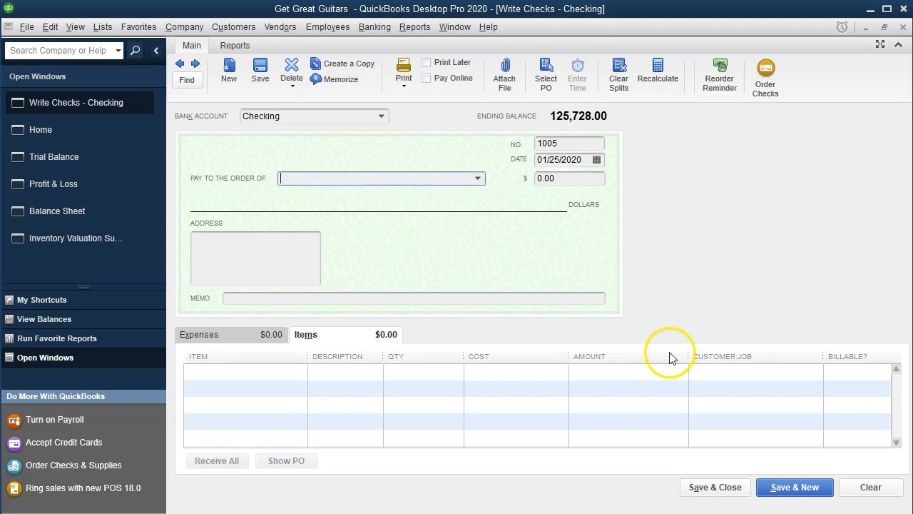
click(478, 178)
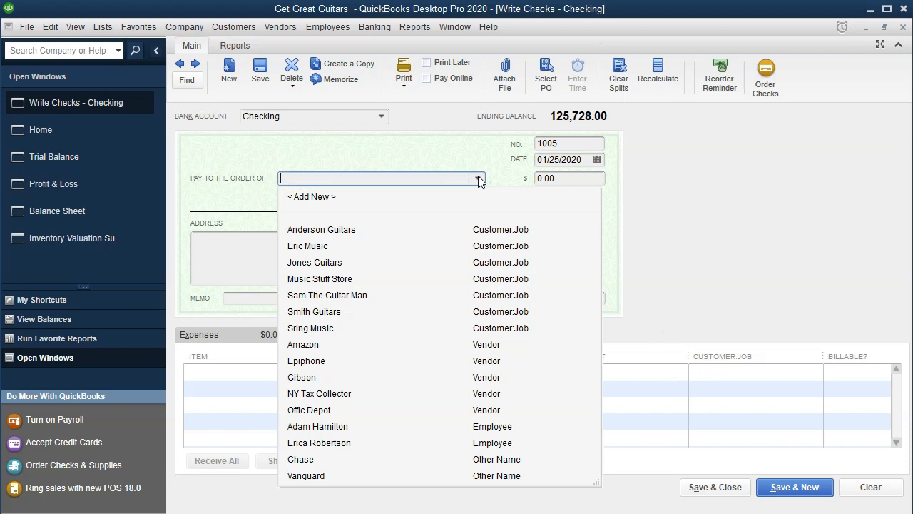
text(Gibson)
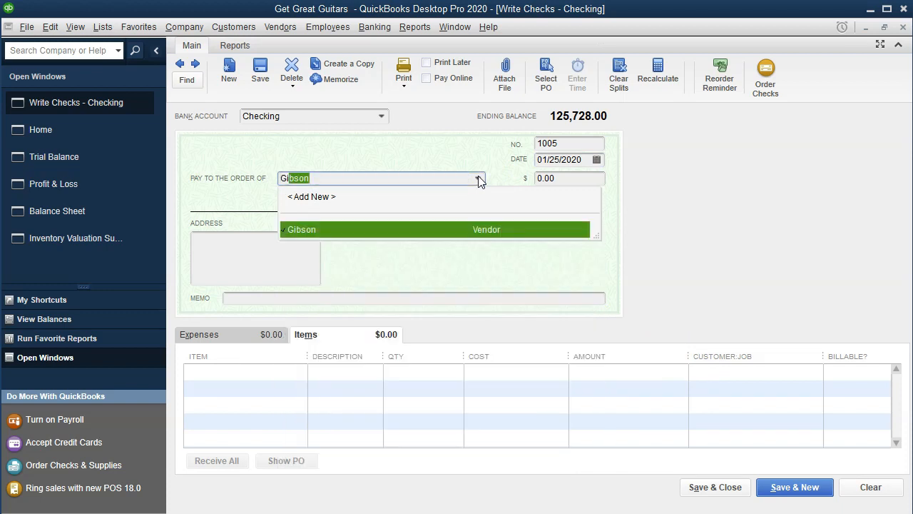
key(Tab)
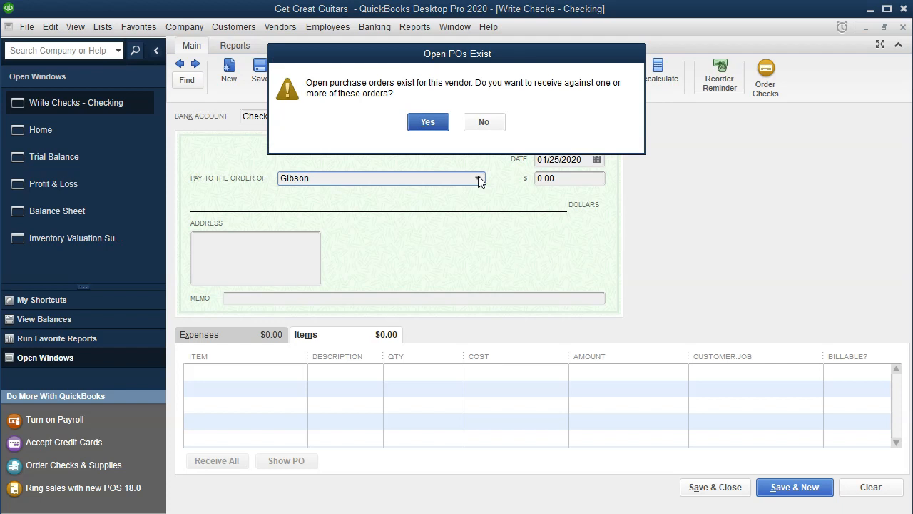
Step: Receive the open Gibson purchase order dated 01/12/2020 against the check
click(428, 122)
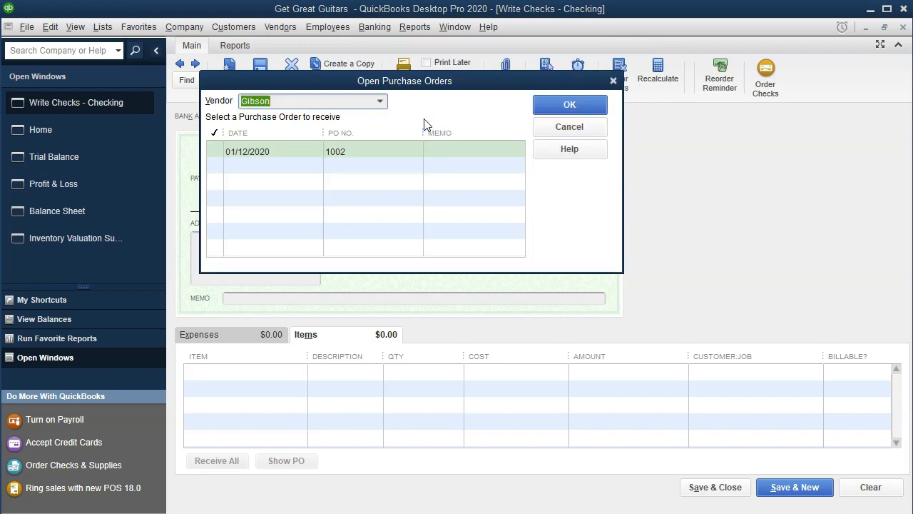
click(214, 151)
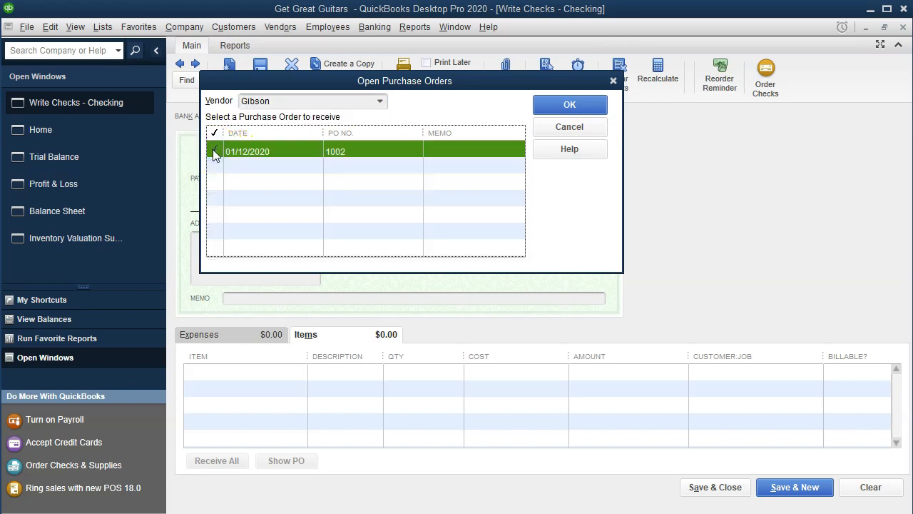
click(566, 105)
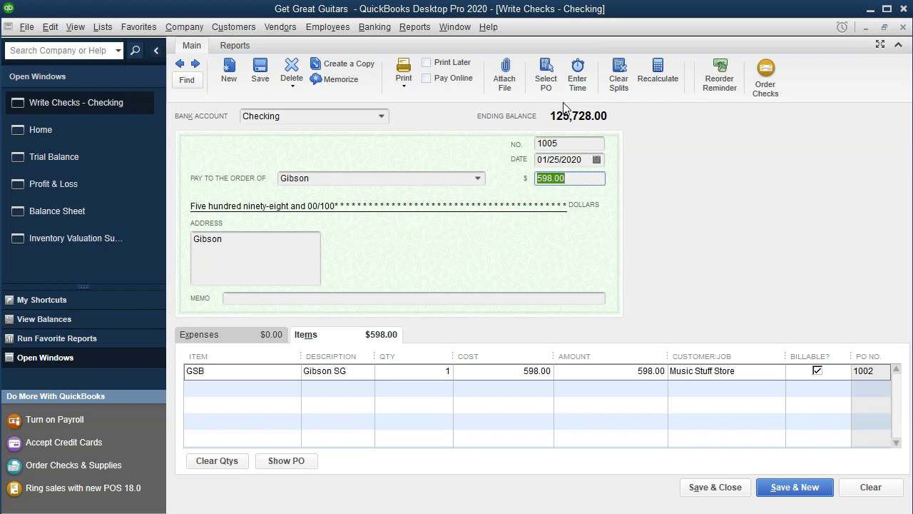
Step: Go over the check amount and the GSB item line, then save and close the Gibson check
double_click(560, 182)
key(Tab)
key(Tab)
key(Tab)
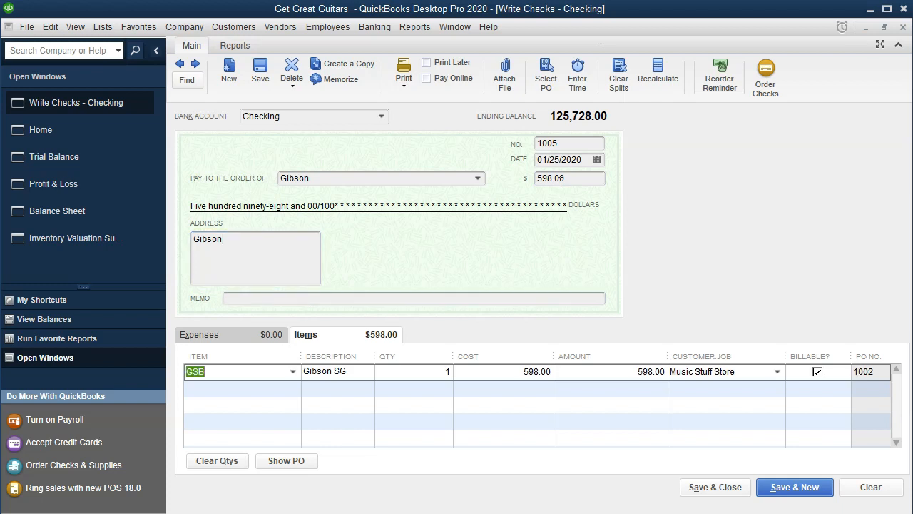
key(Tab)
key(Tab)
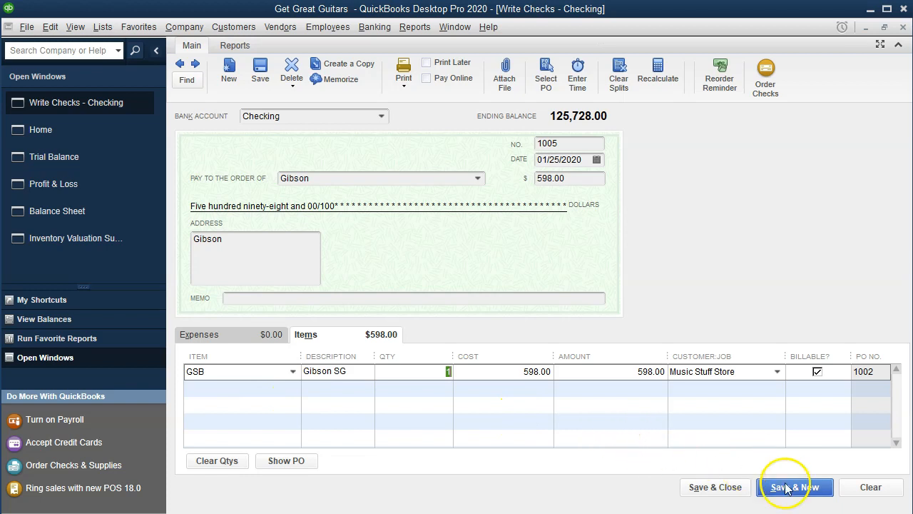
click(739, 489)
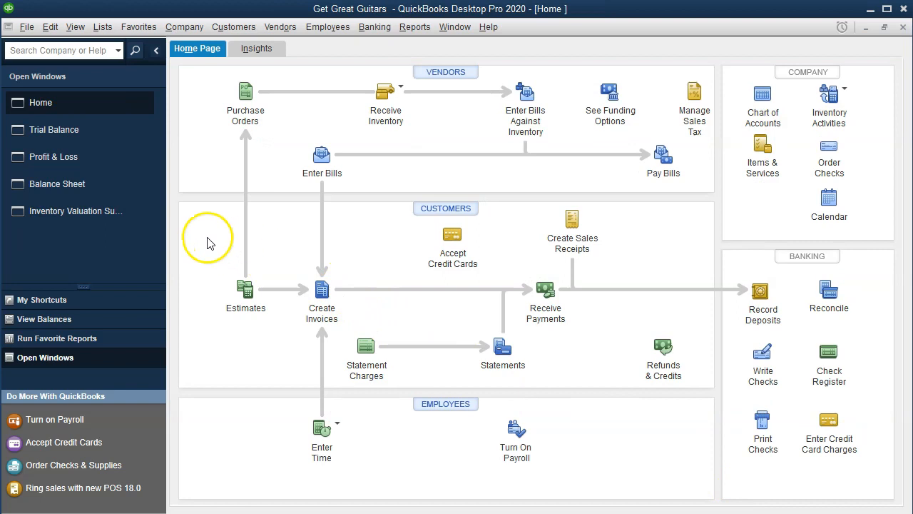
Step: Open the Gibson check from the transactions behind the Balance Sheet's Checking balance, then close the check and the detail
click(95, 187)
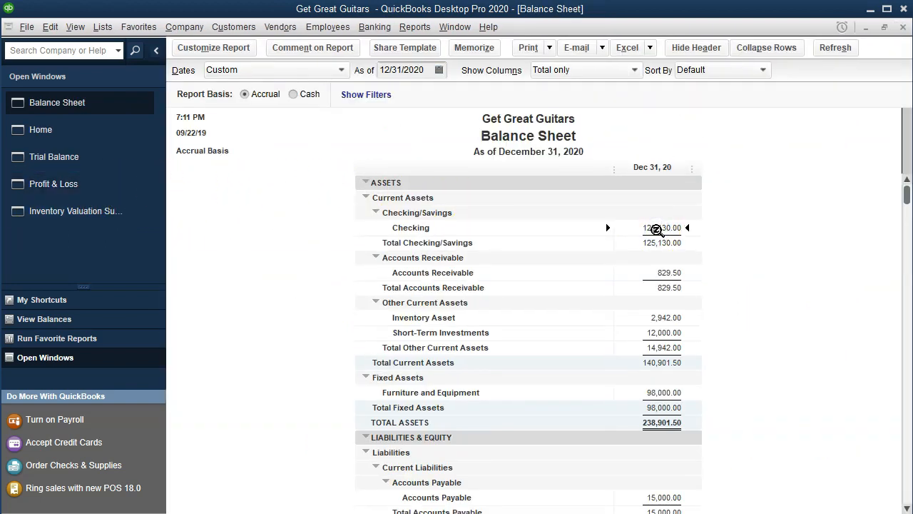
double_click(656, 229)
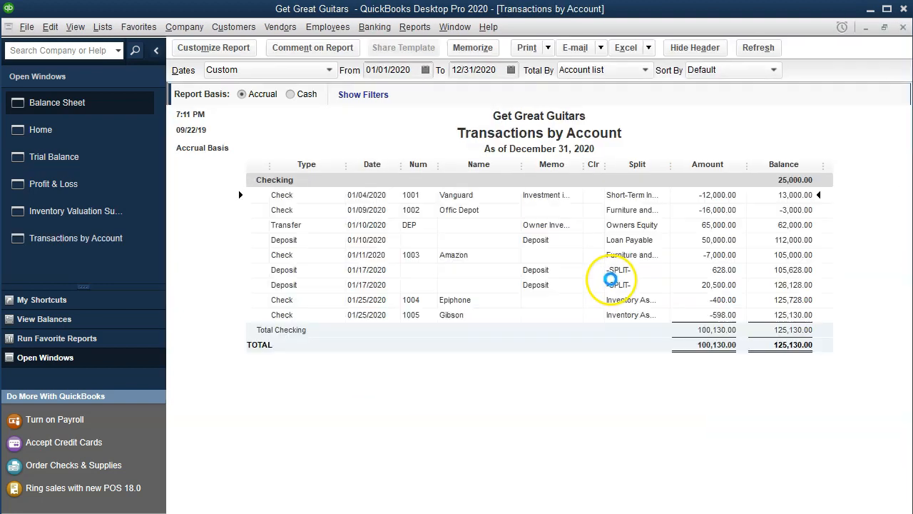
click(457, 321)
double_click(719, 318)
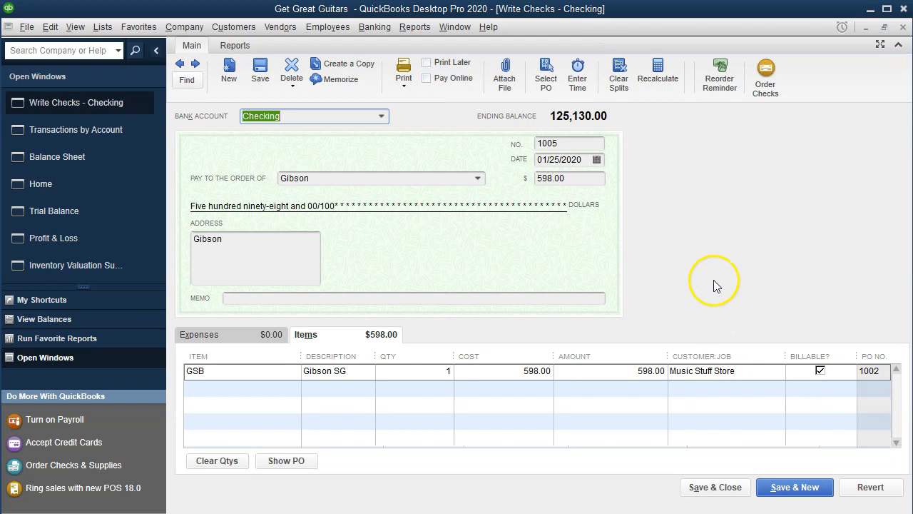
click(902, 29)
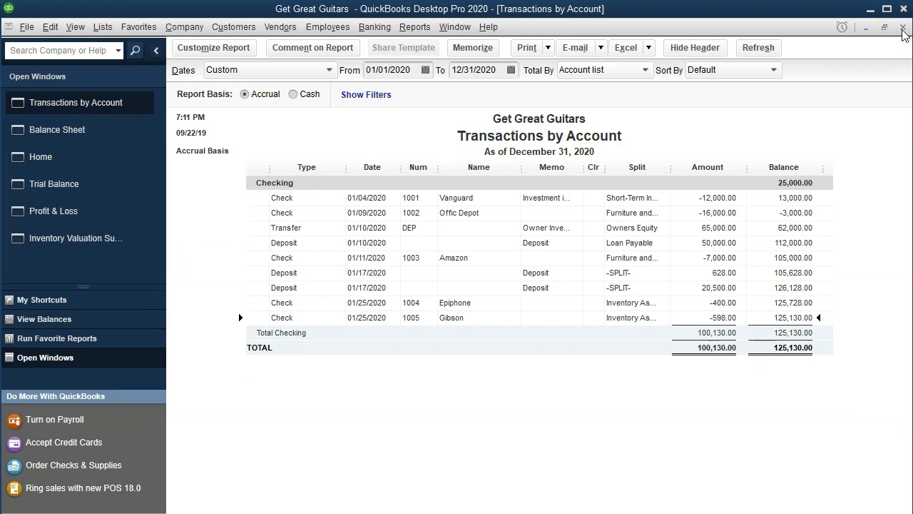
click(902, 28)
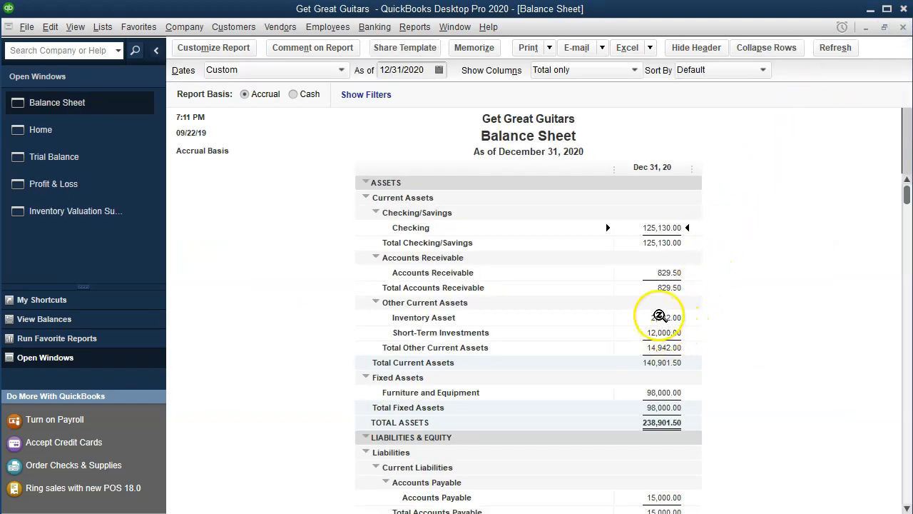
Step: Examine the Inventory Asset transactions from the Balance Sheet, open the Gibson SG check, and close both windows
double_click(663, 323)
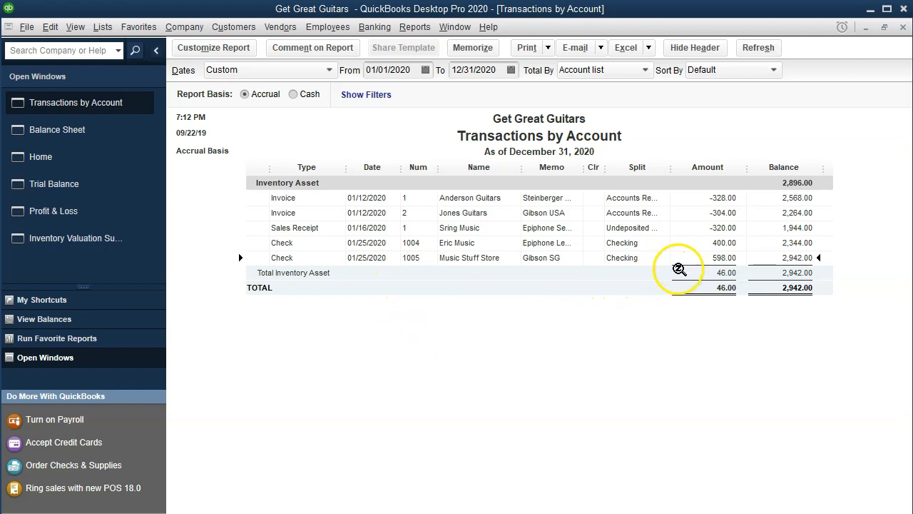
double_click(701, 258)
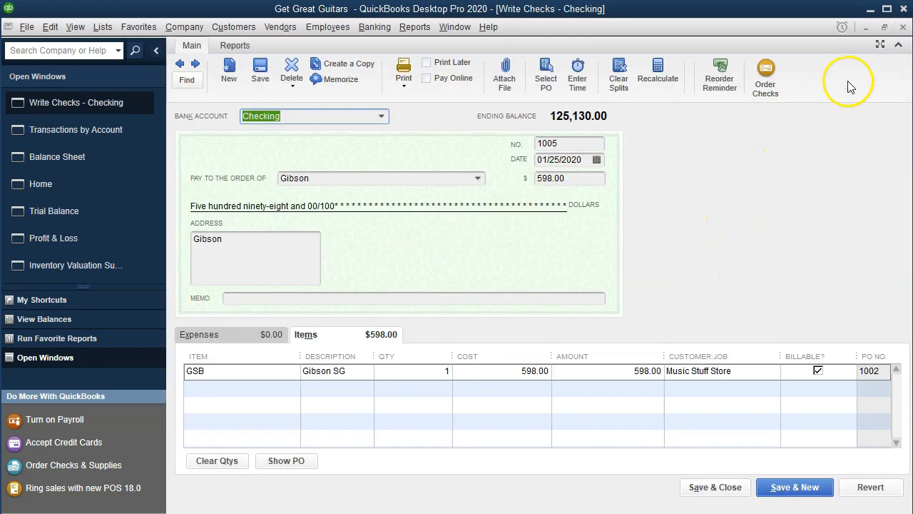
click(903, 28)
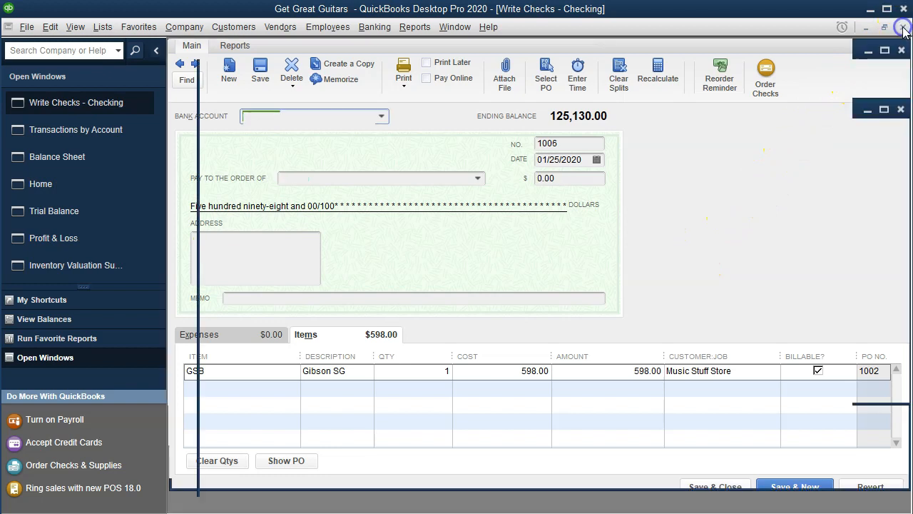
click(903, 28)
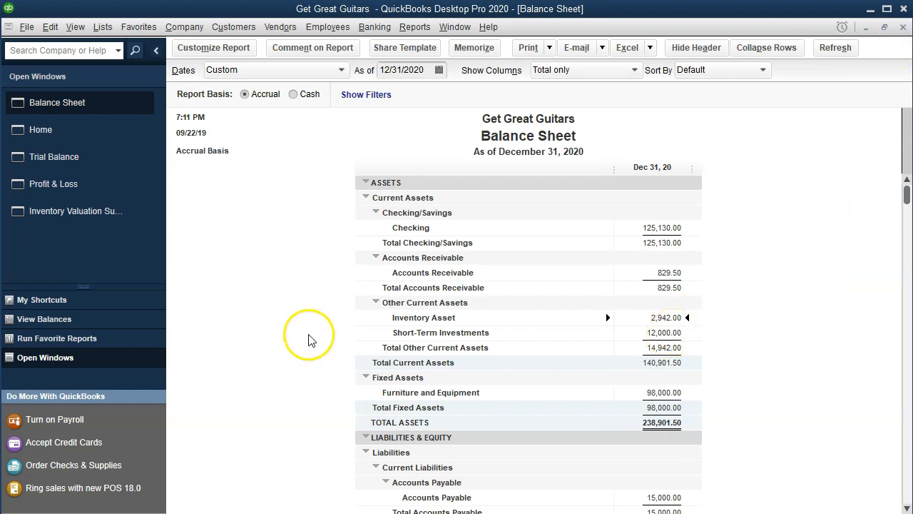
Step: Check the GSB (Gibson SG) line on the Inventory Valuation Summary, then review the Profit & Loss report
click(22, 214)
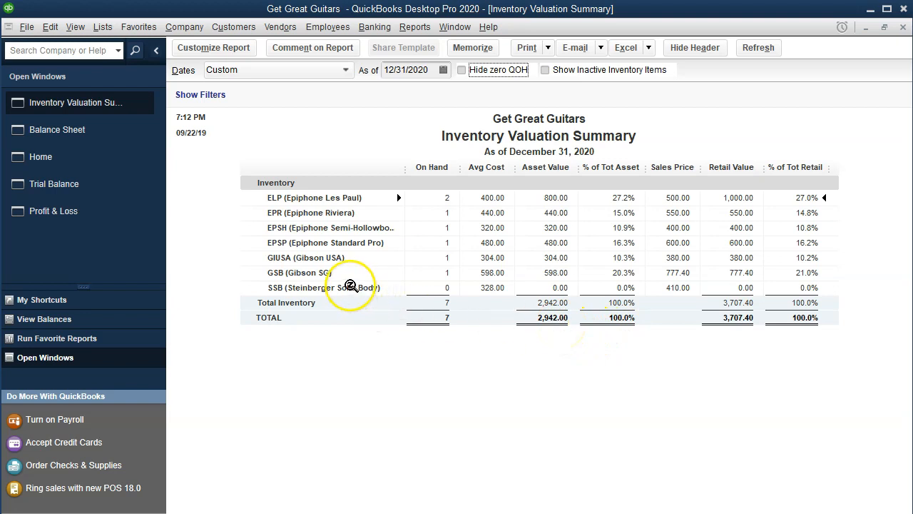
click(378, 272)
click(375, 272)
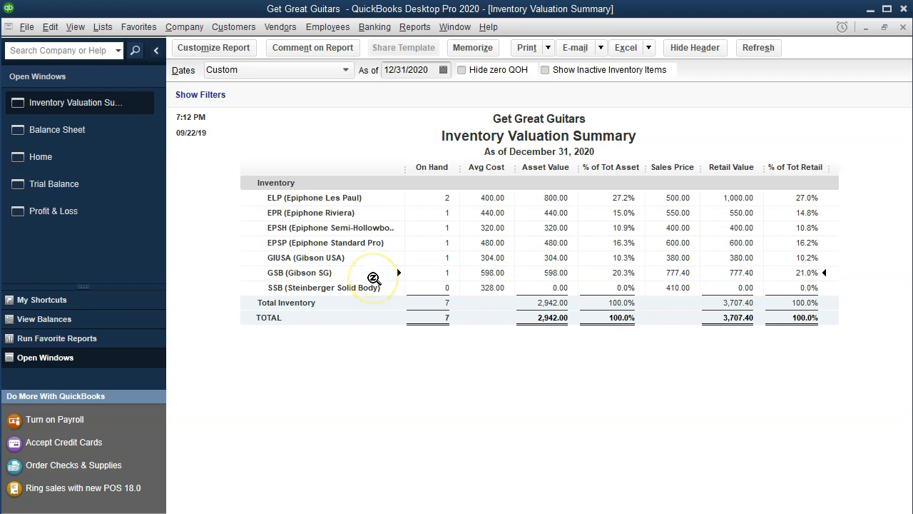
click(393, 297)
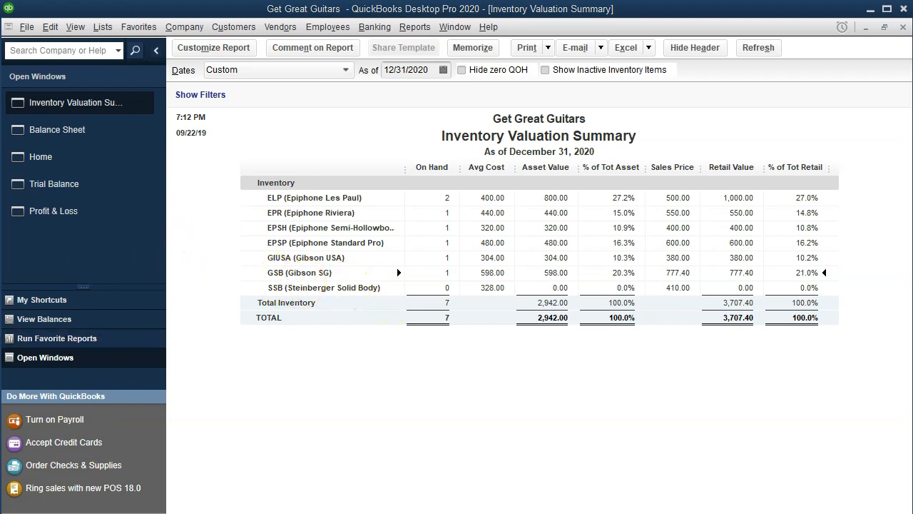
click(69, 212)
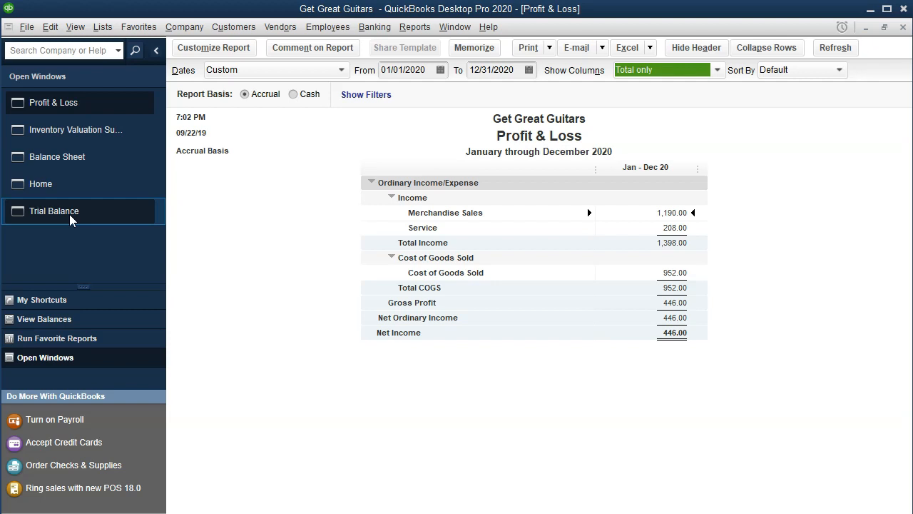
Step: Trace the Trial Balance's Checking balance to the Gibson check, examine its billable customer, close it and return to the Home page
click(57, 211)
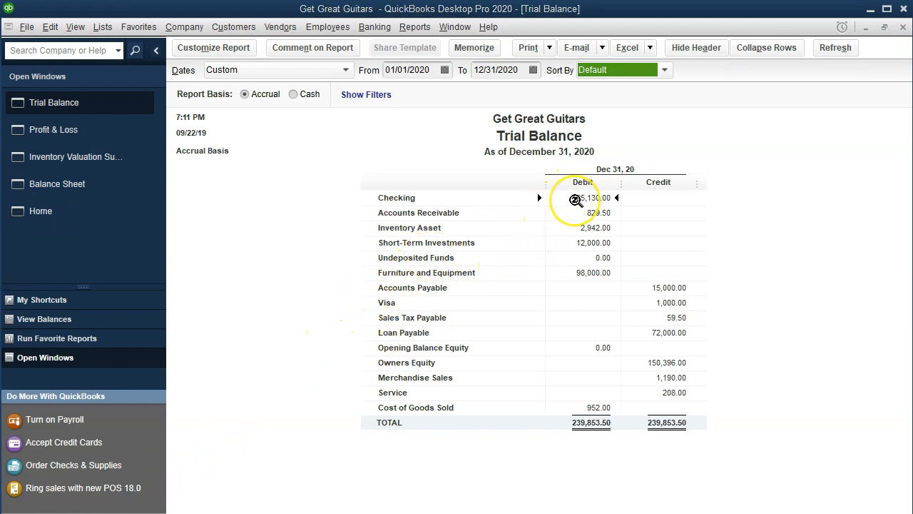
double_click(575, 199)
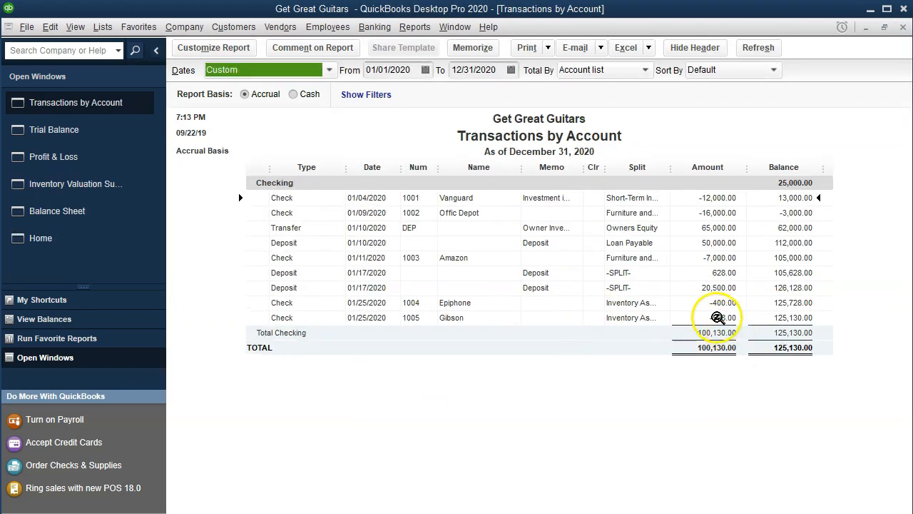
click(722, 320)
double_click(724, 321)
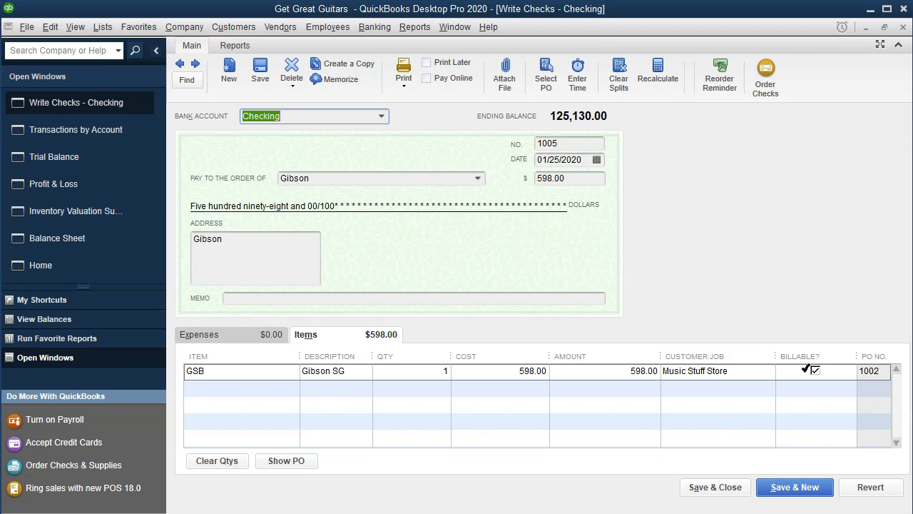
click(718, 372)
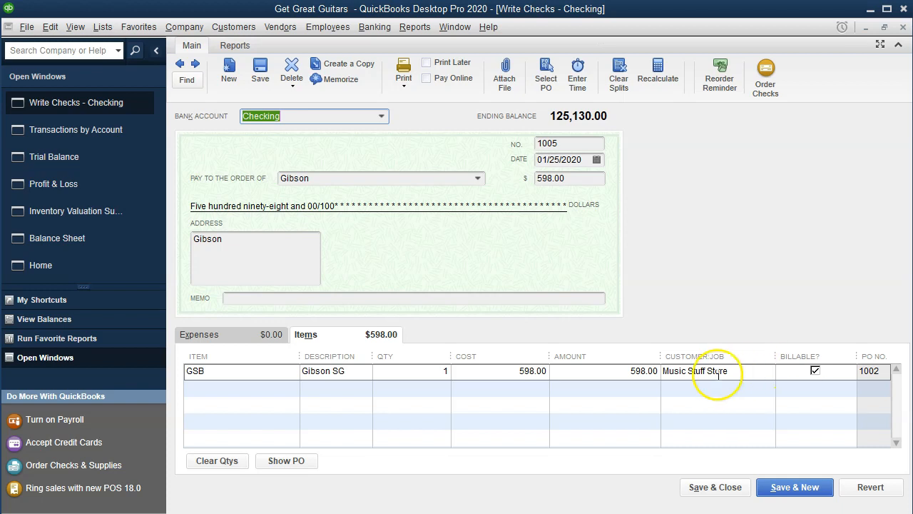
click(902, 28)
click(59, 244)
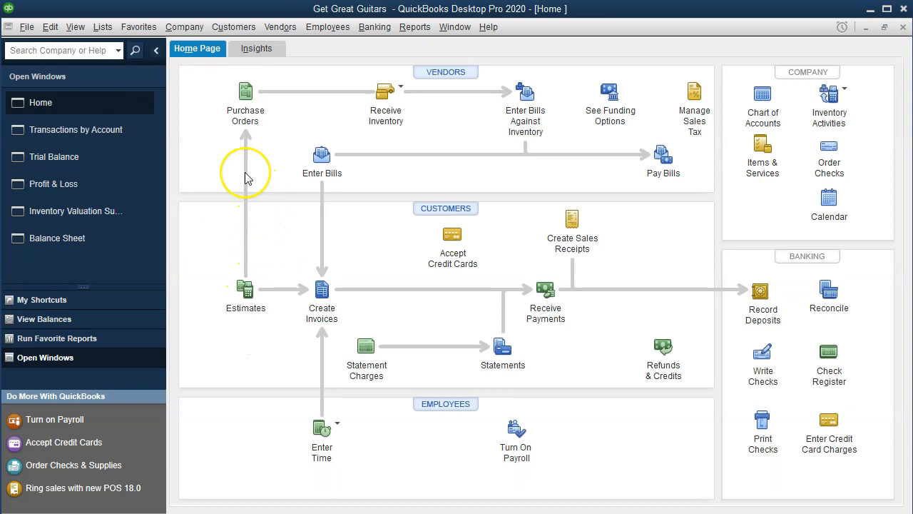